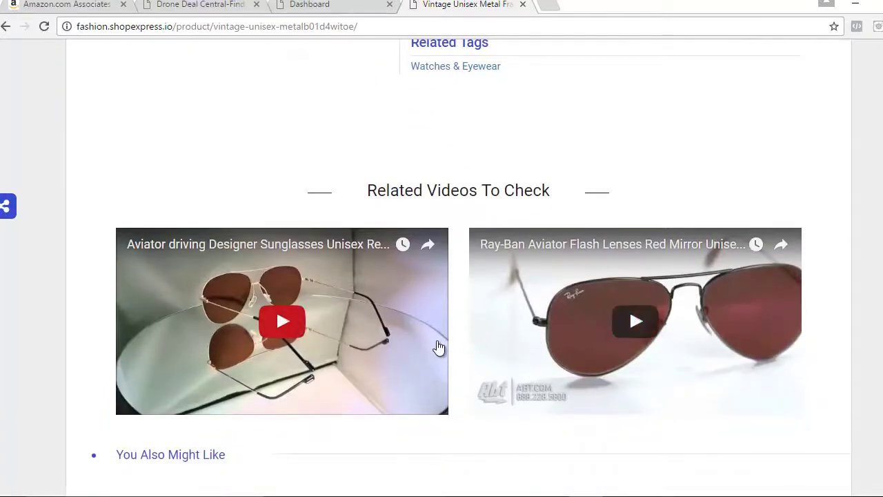
Examine the sunglasses product page, including its description, related videos and related products.
{"action": "scroll", "coordinate": [242, 260], "scroll_direction": "up", "scroll_amount": 5}
{"action": "scroll", "coordinate": [288, 269], "scroll_direction": "down", "scroll_amount": 11}
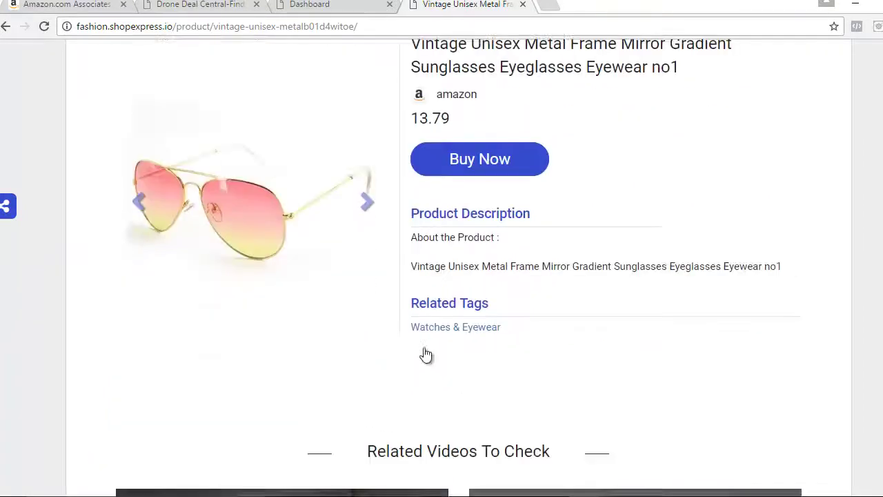
{"action": "scroll", "coordinate": [593, 343], "scroll_direction": "down", "scroll_amount": 2}
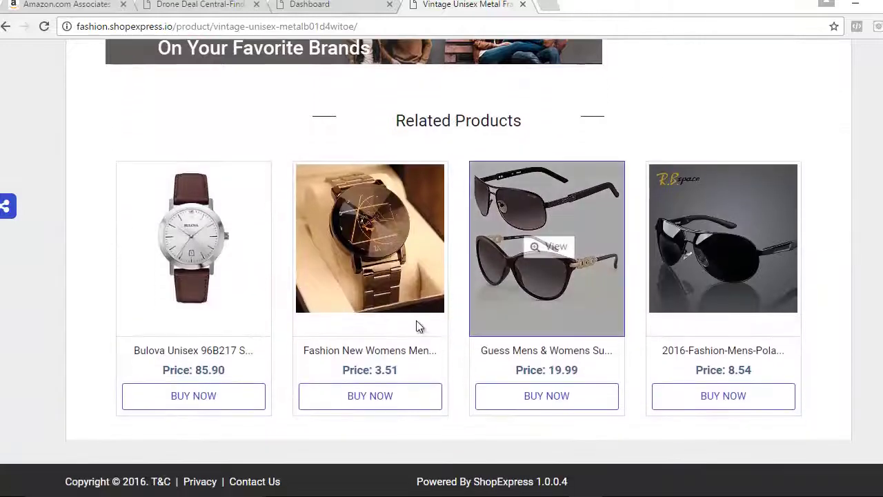
{"action": "scroll", "coordinate": [380, 317], "scroll_direction": "up", "scroll_amount": 13}
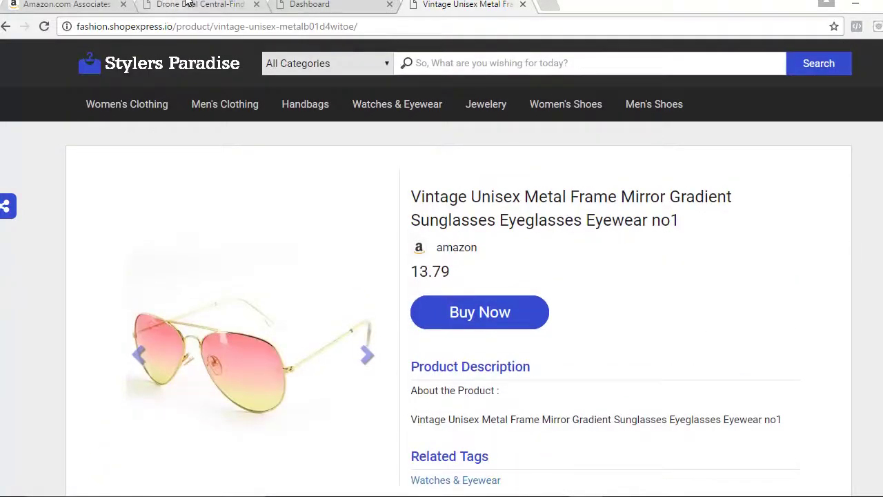
Switch to the Drone Deal Central admin dashboard and view the color scheme choices in the store's Theme Settings.
{"action": "left_click", "coordinate": [339, 5]}
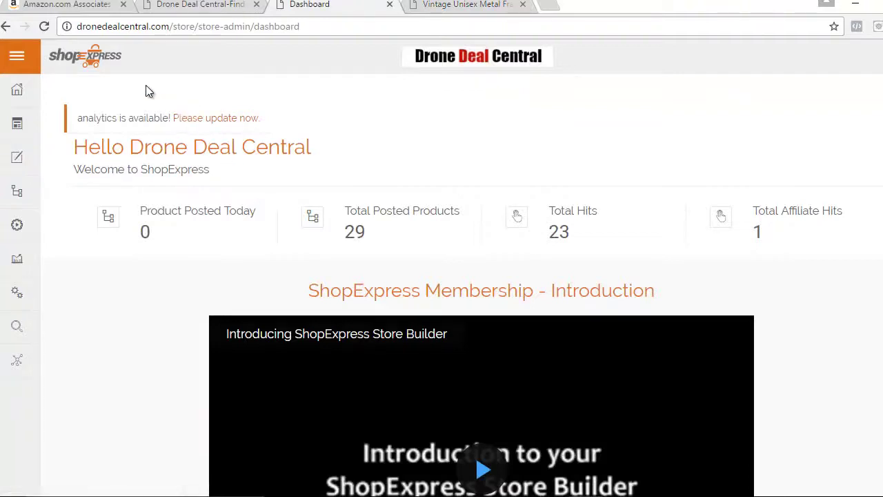
{"action": "mouse_move", "coordinate": [26, 104]}
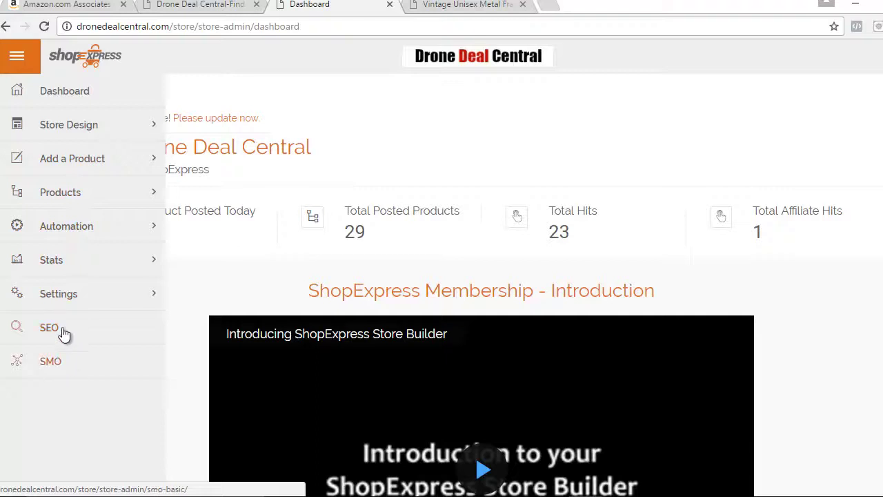
{"action": "left_click", "coordinate": [69, 129]}
{"action": "left_click", "coordinate": [53, 156]}
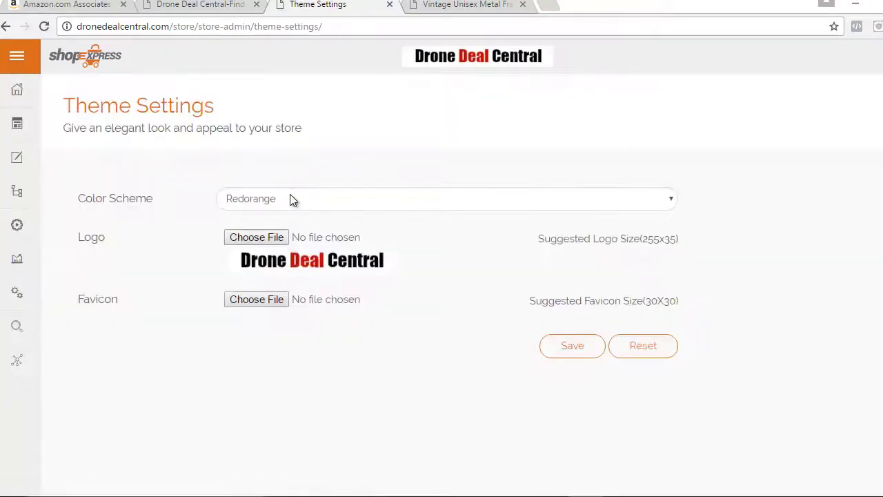
{"action": "left_click", "coordinate": [256, 199]}
{"action": "left_click", "coordinate": [263, 204]}
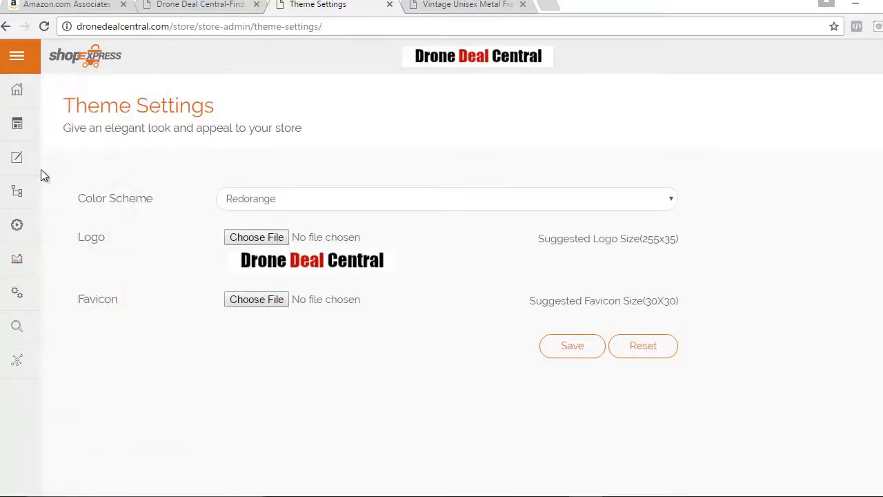
Open the store's Slider settings and inspect Slide 1's enable toggle and transition style options.
{"action": "mouse_move", "coordinate": [27, 138]}
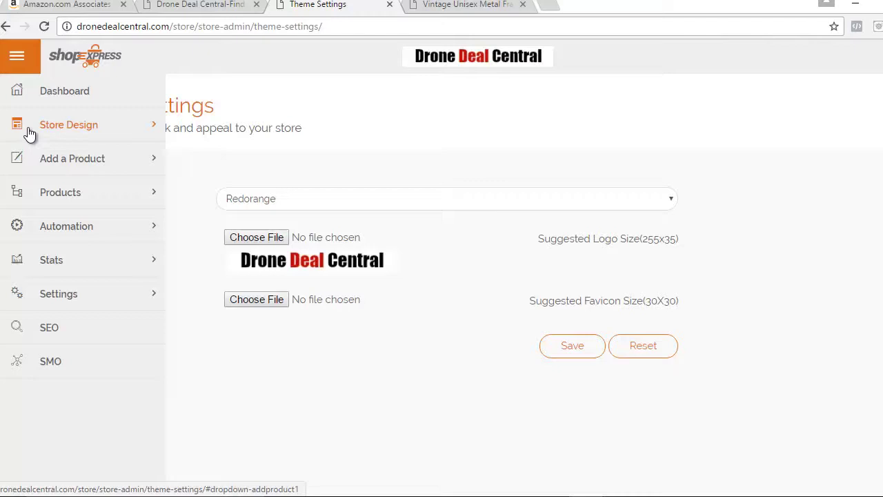
{"action": "left_click", "coordinate": [28, 131]}
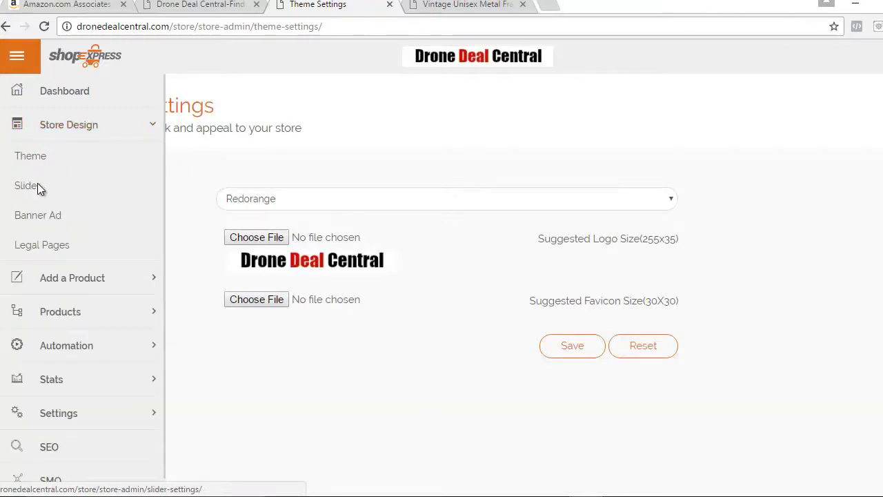
{"action": "left_click", "coordinate": [38, 185]}
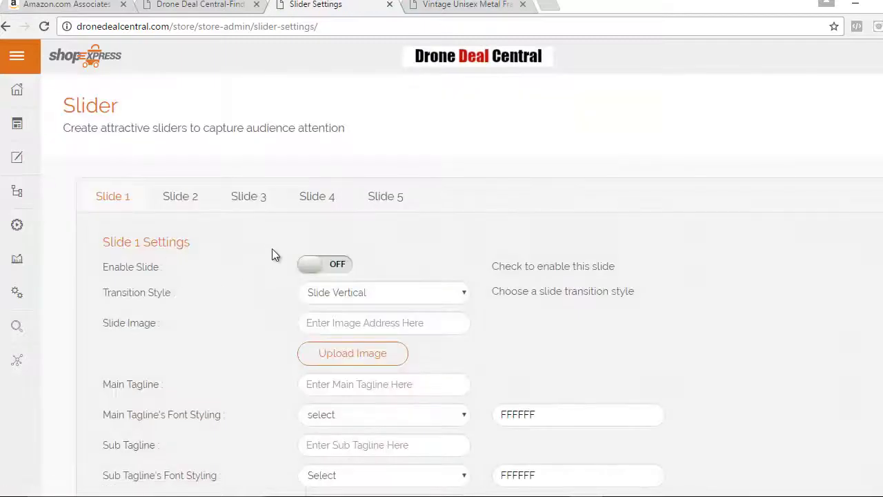
{"action": "scroll", "coordinate": [272, 249], "scroll_direction": "down", "scroll_amount": 1}
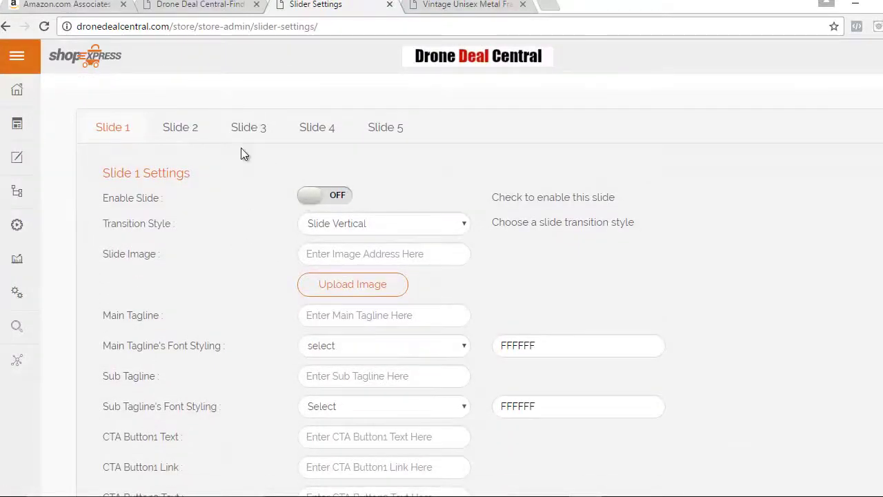
{"action": "left_click", "coordinate": [311, 197]}
{"action": "left_click", "coordinate": [339, 198]}
{"action": "left_click", "coordinate": [341, 225]}
{"action": "left_click", "coordinate": [343, 223]}
Review Slide 1's image, tagline, font styling and CTA button fields.
{"action": "scroll", "coordinate": [282, 276], "scroll_direction": "down", "scroll_amount": 3}
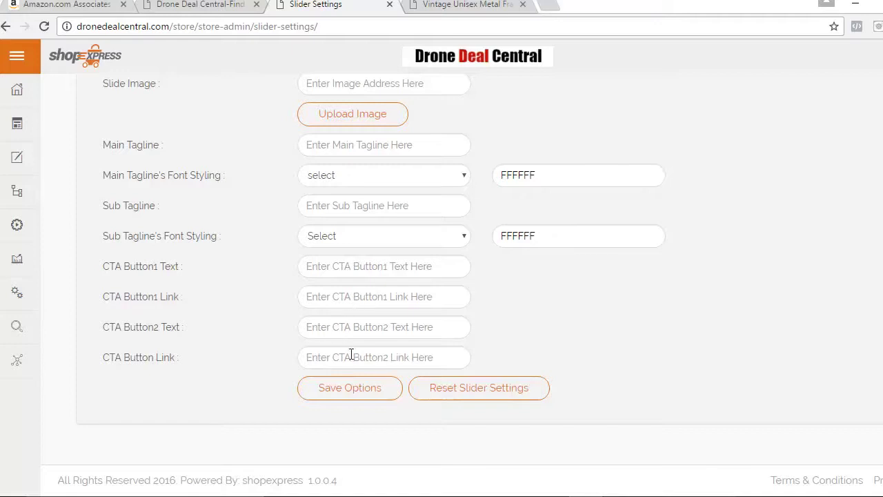
{"action": "scroll", "coordinate": [331, 256], "scroll_direction": "up", "scroll_amount": 3}
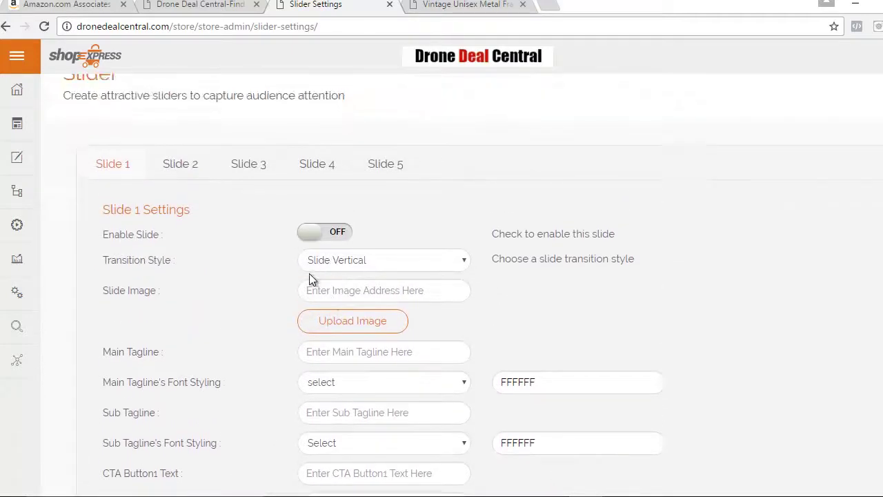
{"action": "scroll", "coordinate": [306, 256], "scroll_direction": "down", "scroll_amount": 3}
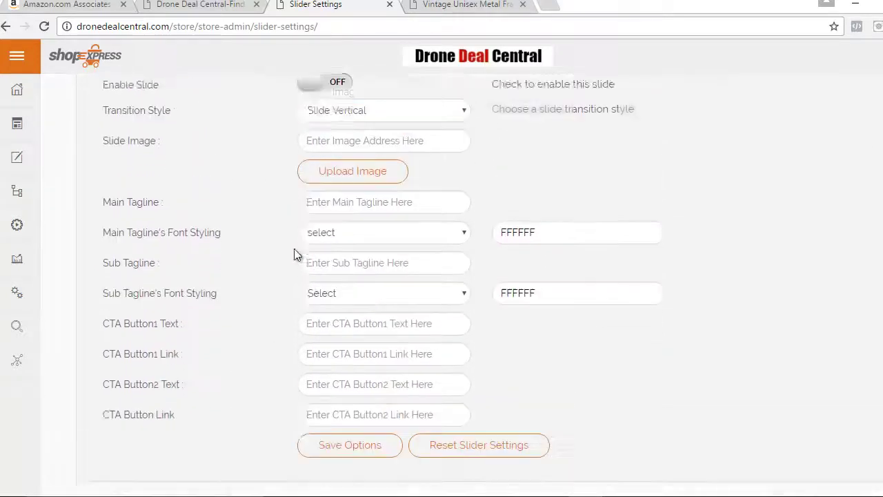
{"action": "scroll", "coordinate": [296, 253], "scroll_direction": "up", "scroll_amount": 3}
{"action": "scroll", "coordinate": [172, 342], "scroll_direction": "down", "scroll_amount": 2}
{"action": "scroll", "coordinate": [75, 223], "scroll_direction": "up", "scroll_amount": 2}
Open the Banner Ad settings, view the fields for the Image Upload ad type, and set the type back to Google Adsense.
{"action": "left_click", "coordinate": [24, 128]}
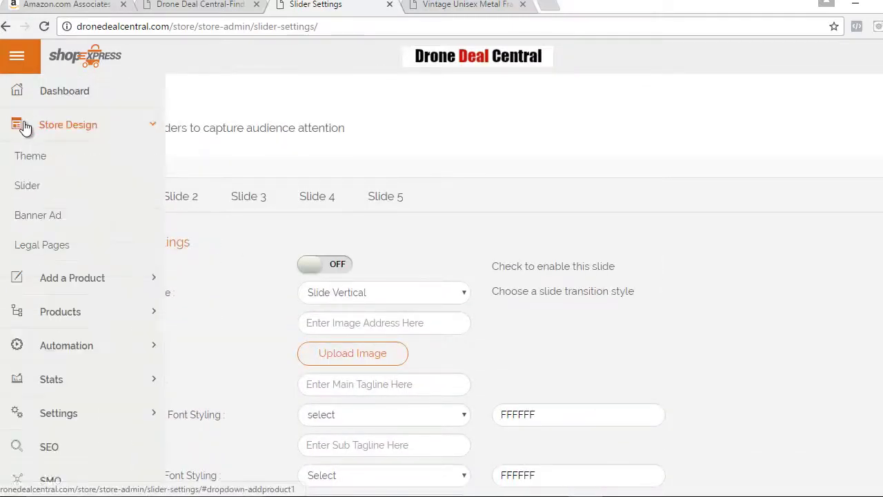
{"action": "left_click", "coordinate": [59, 216]}
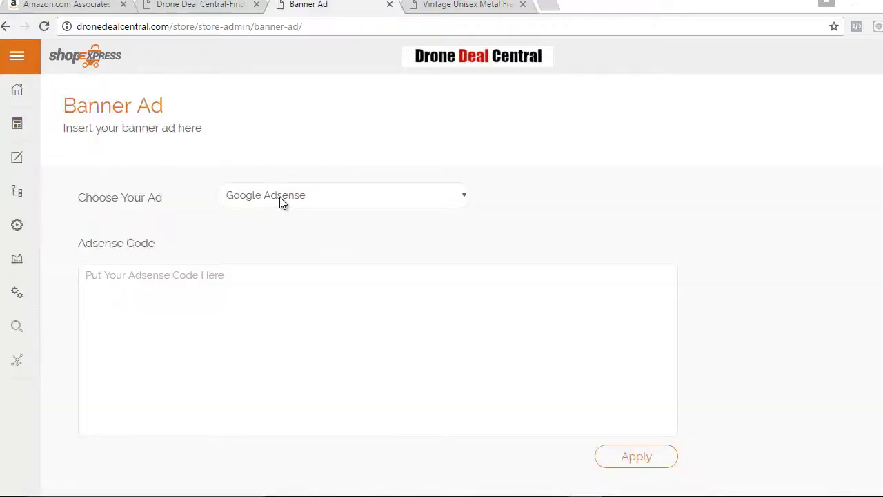
{"action": "left_click", "coordinate": [280, 197]}
{"action": "left_click", "coordinate": [280, 197]}
{"action": "left_click", "coordinate": [279, 197]}
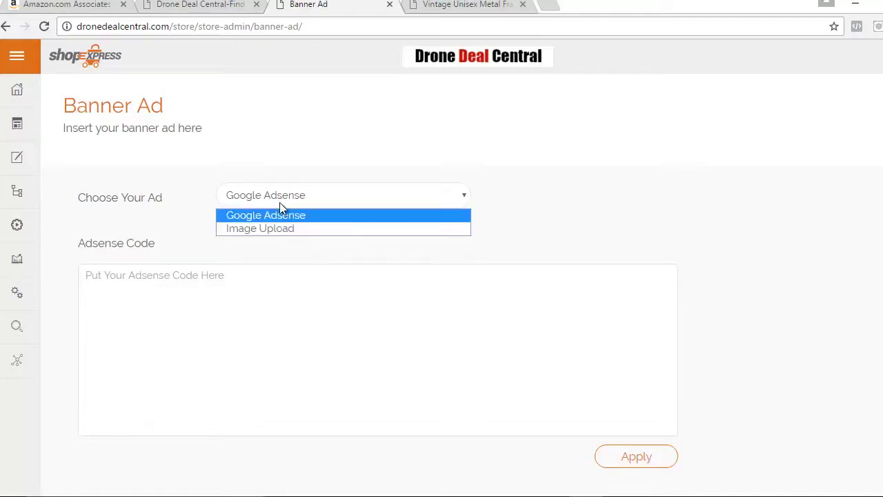
{"action": "left_click", "coordinate": [275, 229]}
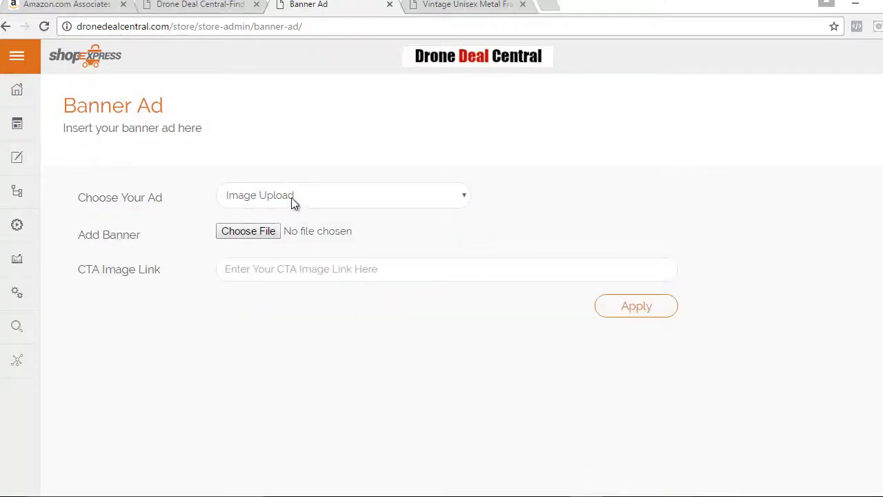
{"action": "left_click", "coordinate": [293, 198]}
{"action": "left_click", "coordinate": [293, 197]}
{"action": "left_click", "coordinate": [262, 201]}
{"action": "left_click", "coordinate": [263, 214]}
Look through the pages offered under Store Design, Add a Product and Products.
{"action": "mouse_move", "coordinate": [36, 159]}
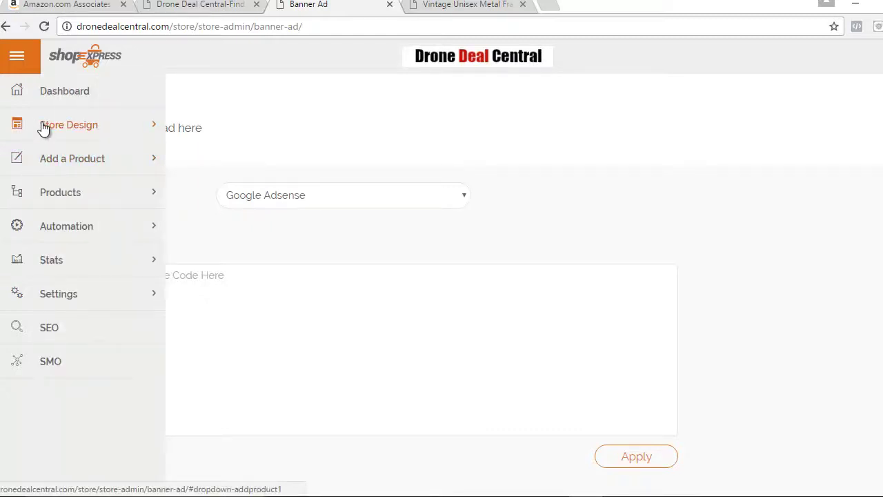
{"action": "left_click", "coordinate": [44, 128]}
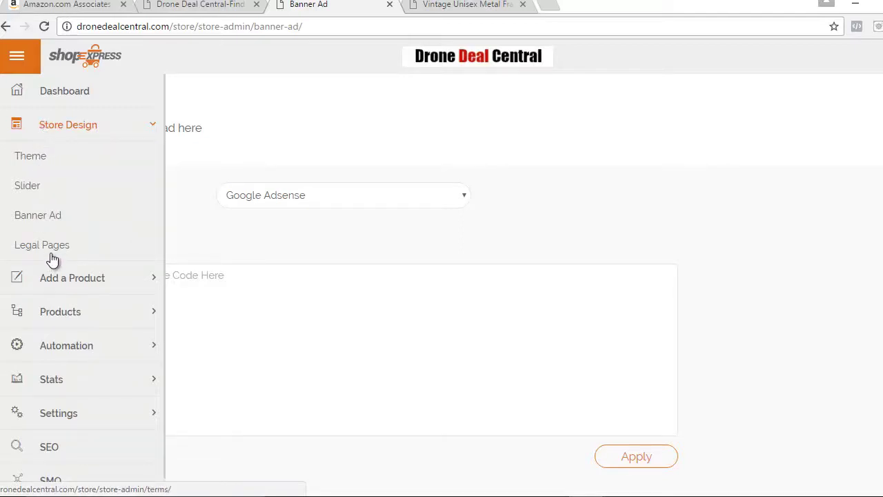
{"action": "left_click", "coordinate": [84, 129]}
{"action": "left_click", "coordinate": [81, 167]}
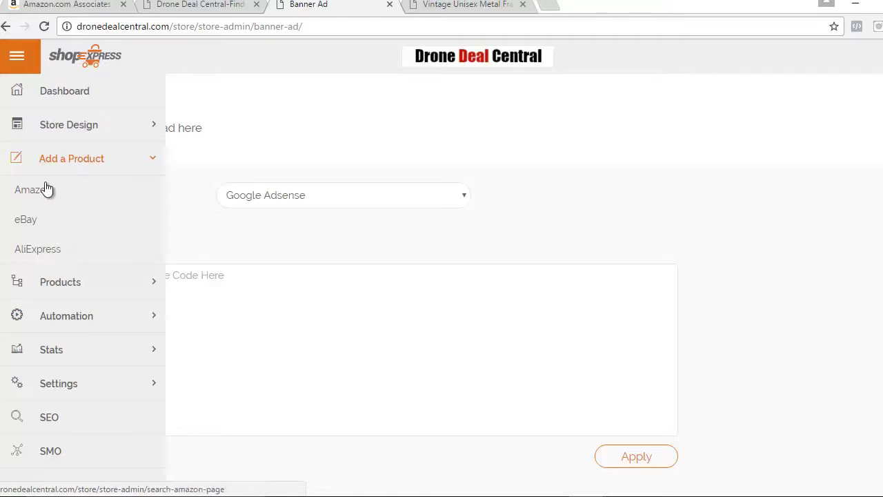
{"action": "left_click", "coordinate": [92, 159]}
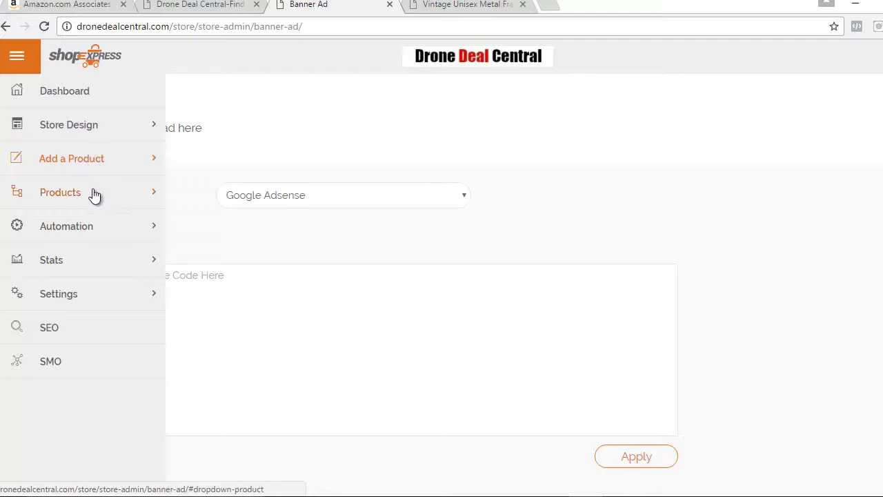
{"action": "left_click", "coordinate": [94, 197]}
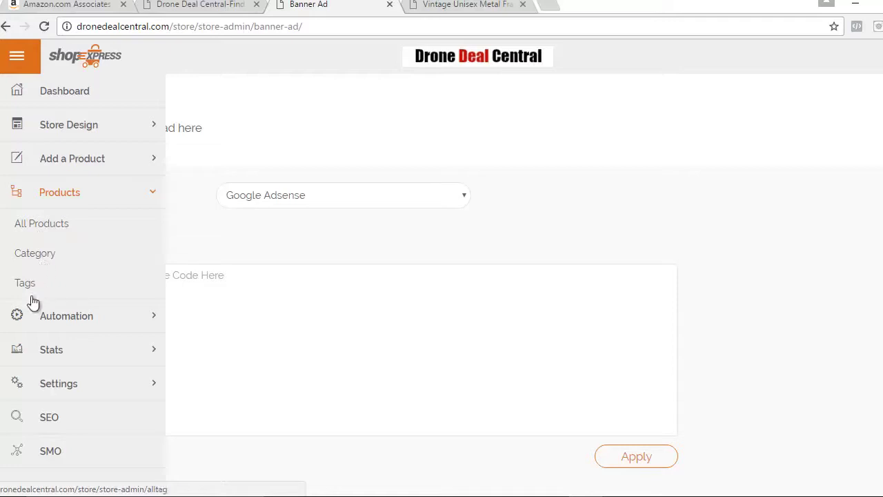
{"action": "left_click", "coordinate": [90, 205]}
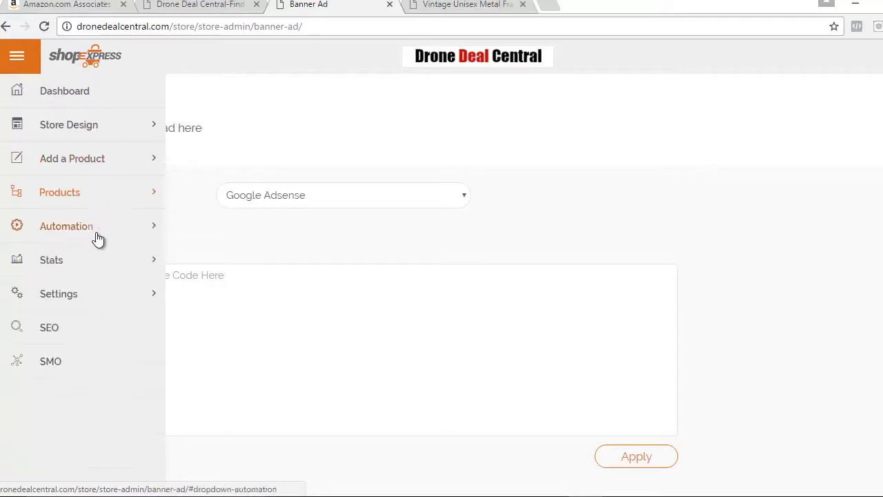
Look through the pages offered under Automation, Stats and Settings.
{"action": "left_click", "coordinate": [95, 235]}
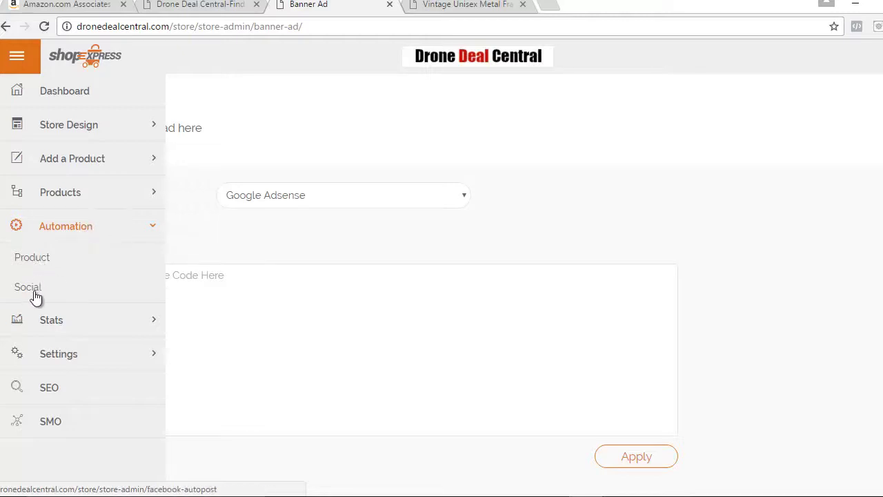
{"action": "left_click", "coordinate": [82, 236]}
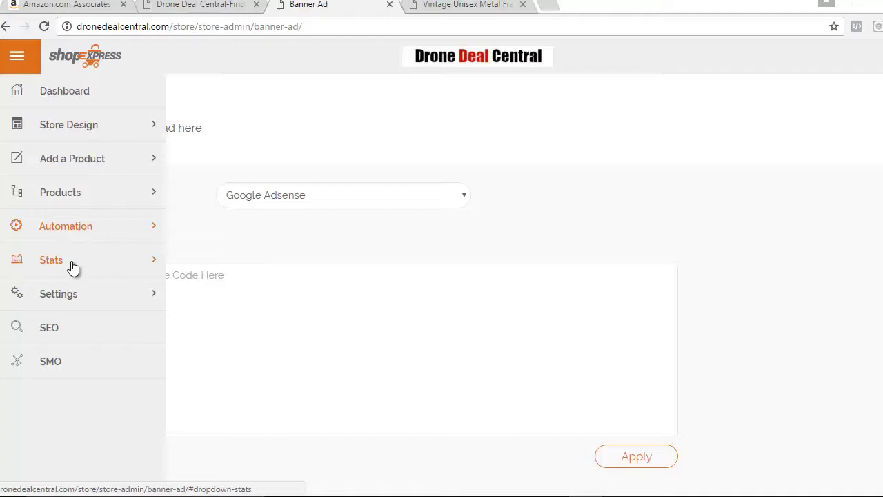
{"action": "left_click", "coordinate": [72, 267]}
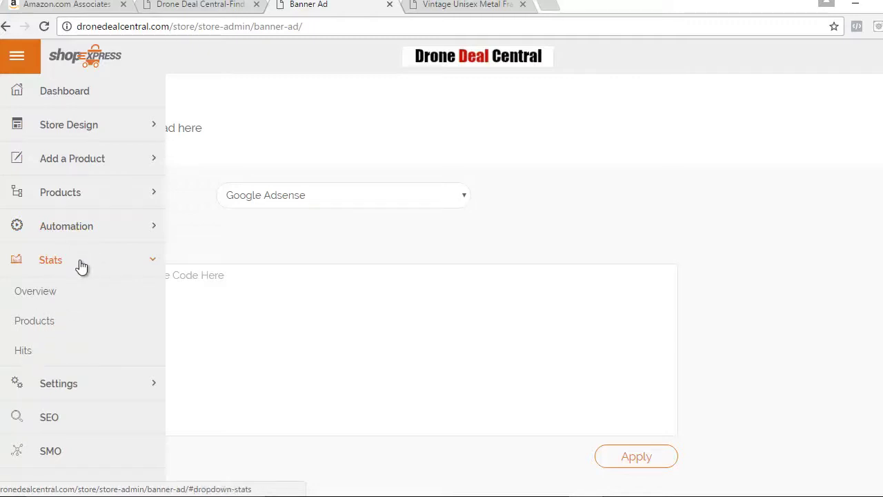
{"action": "left_click", "coordinate": [80, 267]}
{"action": "left_click", "coordinate": [80, 297]}
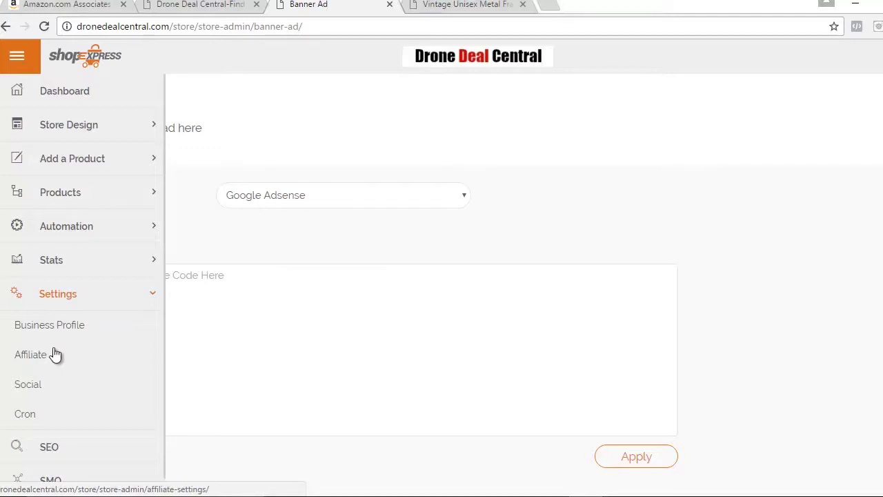
{"action": "scroll", "coordinate": [55, 354], "scroll_direction": "down", "scroll_amount": 1}
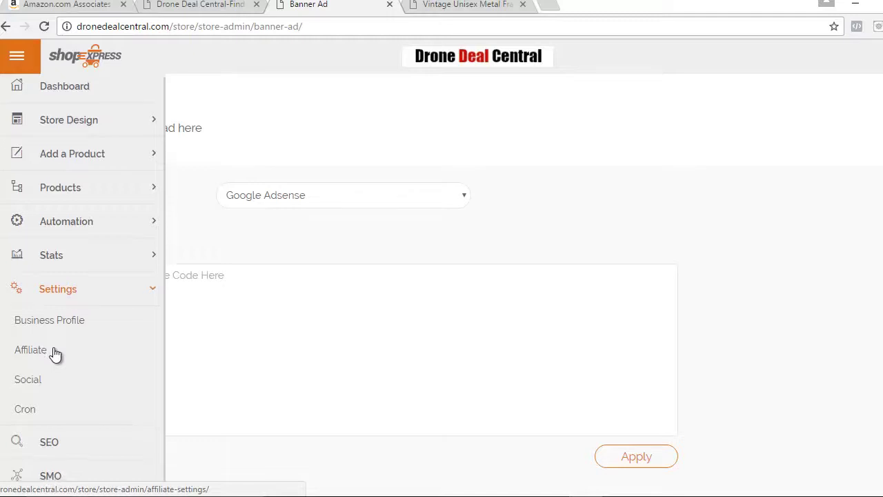
{"action": "left_click", "coordinate": [65, 286]}
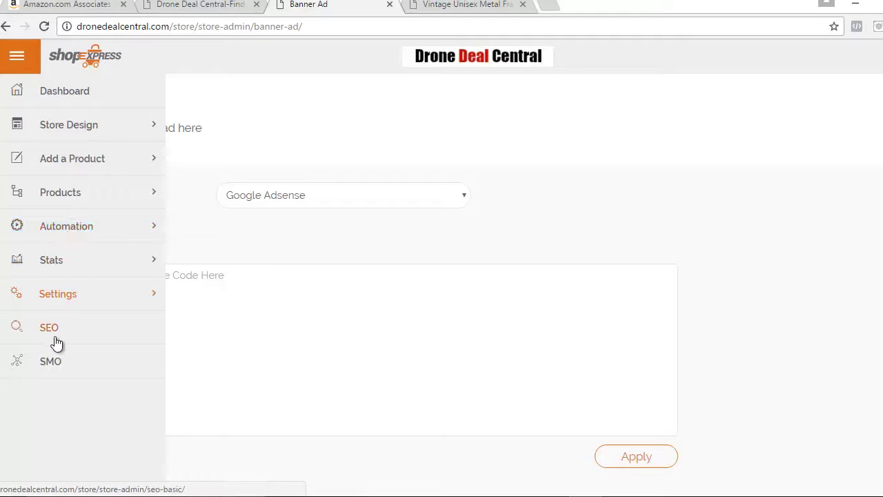
Review the homepage SEO settings and open the store's SMO settings.
{"action": "left_click", "coordinate": [48, 329]}
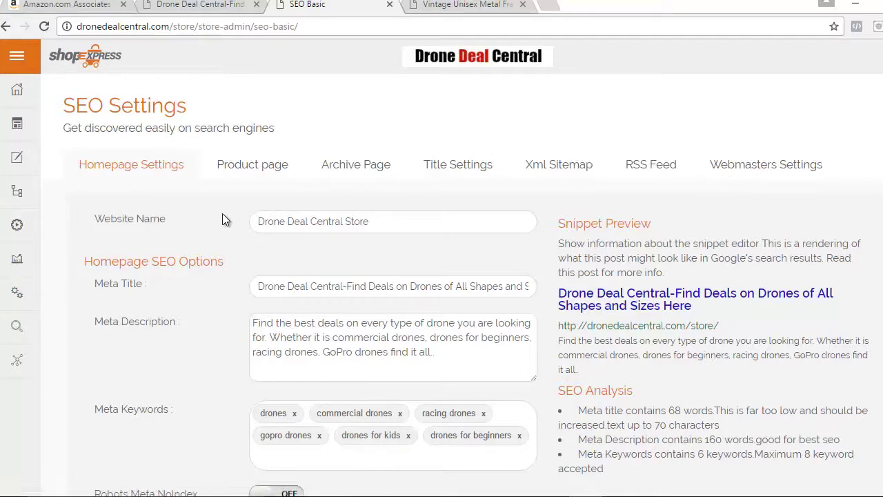
{"action": "scroll", "coordinate": [222, 221], "scroll_direction": "down", "scroll_amount": 3}
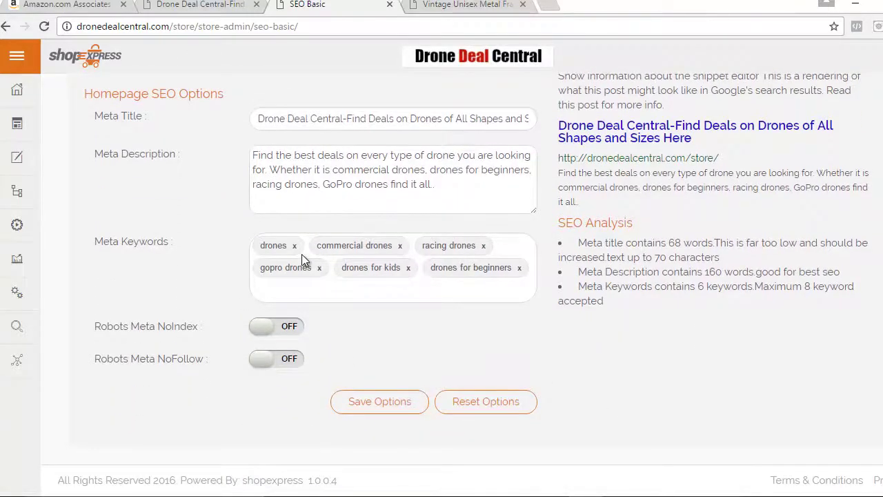
{"action": "scroll", "coordinate": [302, 254], "scroll_direction": "up", "scroll_amount": 3}
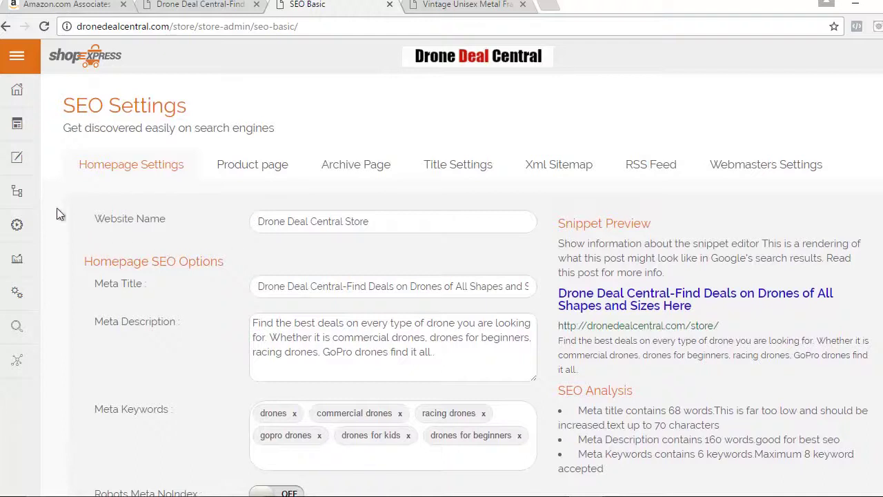
{"action": "mouse_move", "coordinate": [17, 225]}
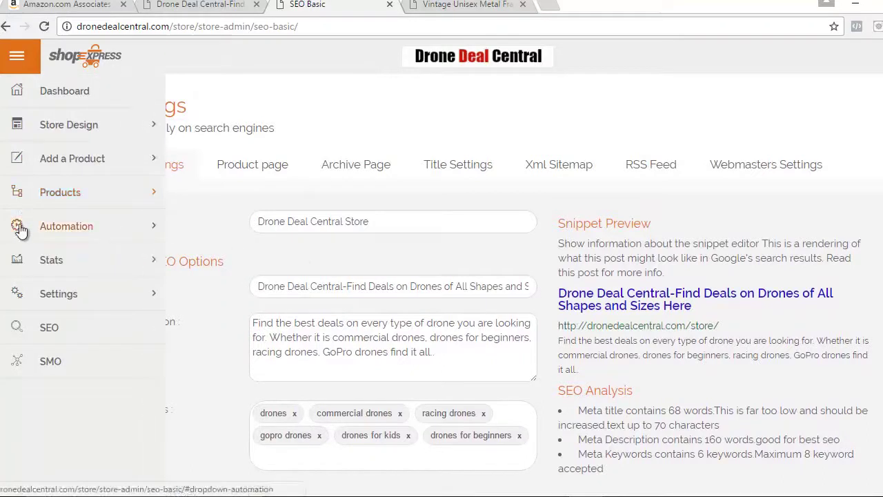
{"action": "left_click", "coordinate": [27, 362]}
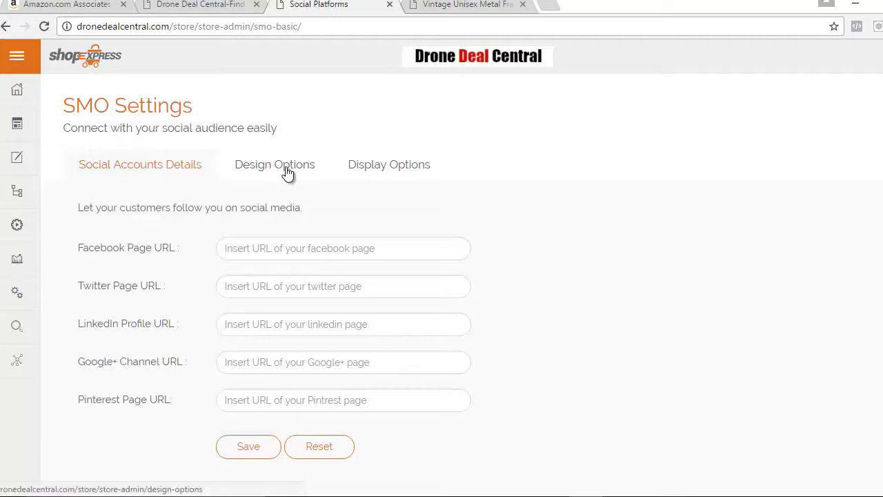
Open the page for adding a new product from Amazon.
{"action": "mouse_move", "coordinate": [32, 109]}
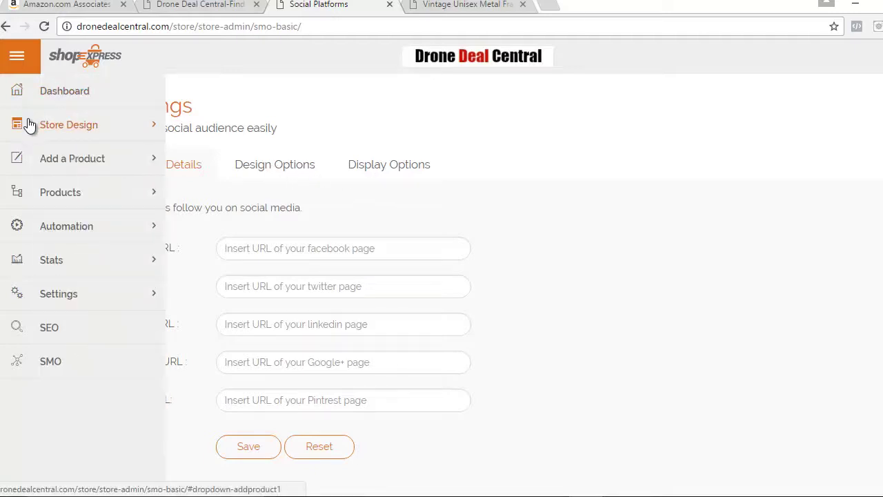
{"action": "left_click", "coordinate": [50, 160]}
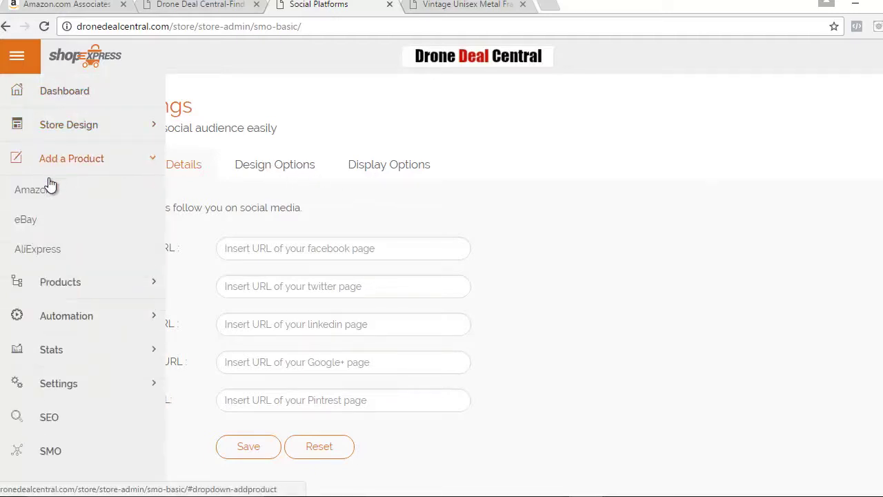
{"action": "left_click", "coordinate": [35, 195]}
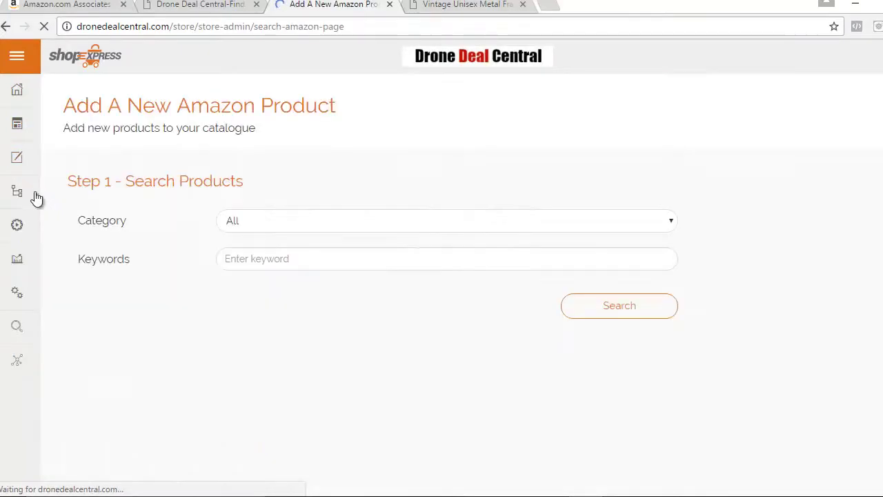
{"action": "mouse_move", "coordinate": [136, 180]}
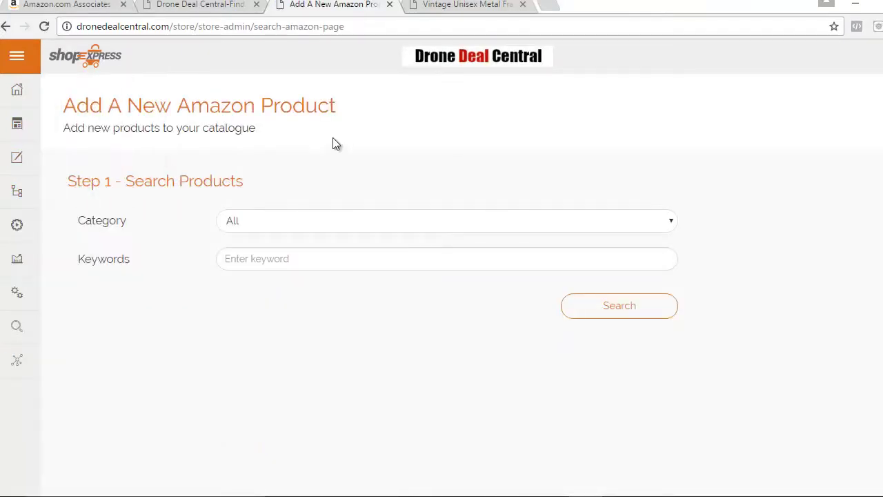
Look through the Amazon search categories, keep All, and search for products with the keyword "drone".
{"action": "left_click", "coordinate": [270, 221]}
{"action": "scroll", "coordinate": [287, 337], "scroll_direction": "down", "scroll_amount": 2}
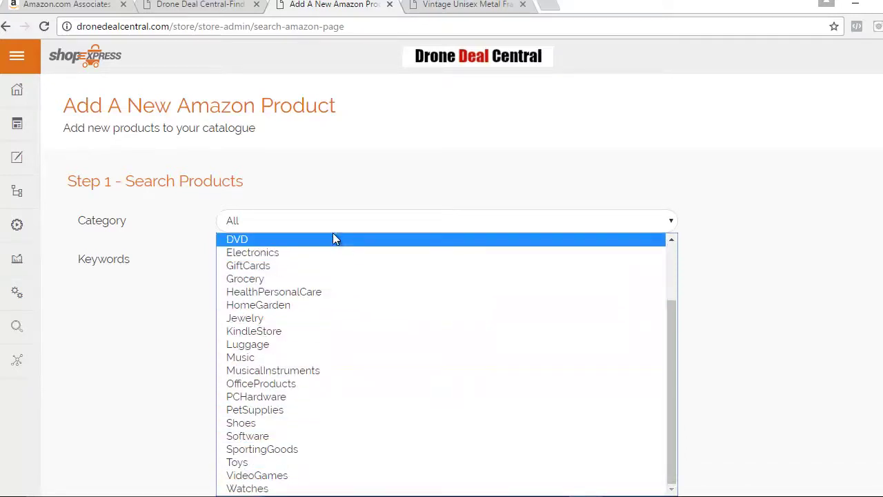
{"action": "scroll", "coordinate": [339, 316], "scroll_direction": "up", "scroll_amount": 2}
{"action": "scroll", "coordinate": [300, 365], "scroll_direction": "down", "scroll_amount": 2}
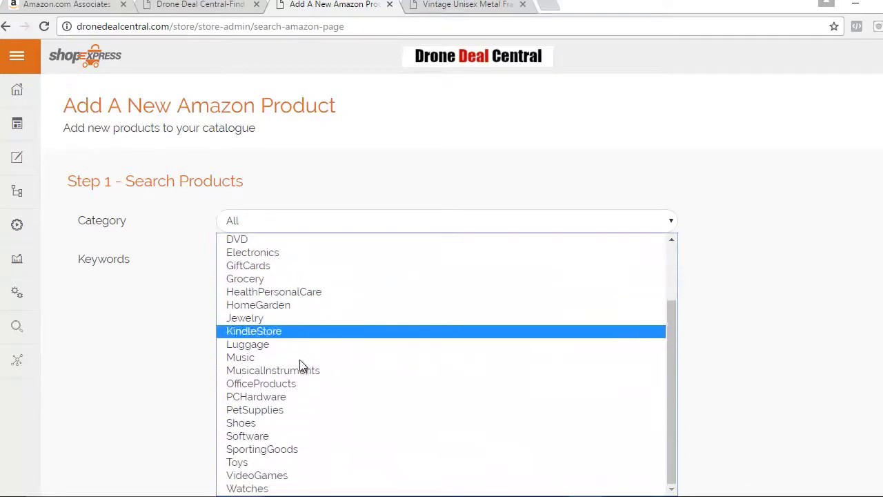
{"action": "left_click", "coordinate": [296, 219]}
{"action": "left_click", "coordinate": [279, 259]}
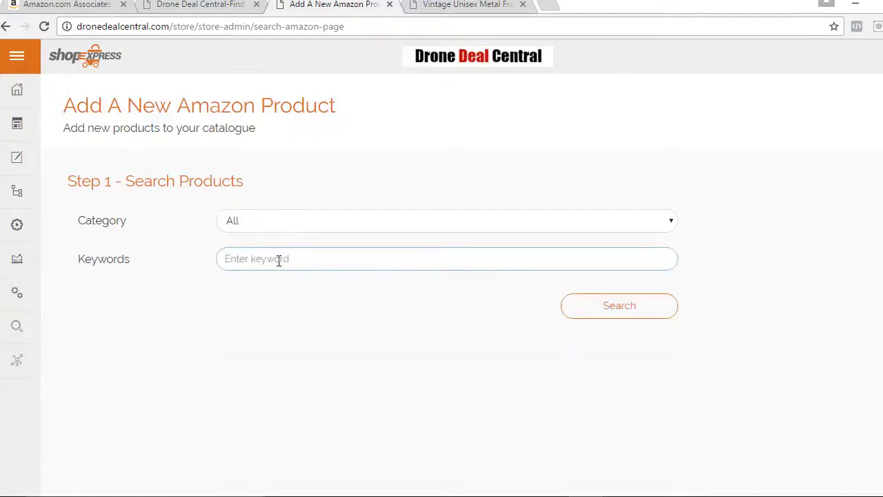
{"action": "type", "text": "drone"}
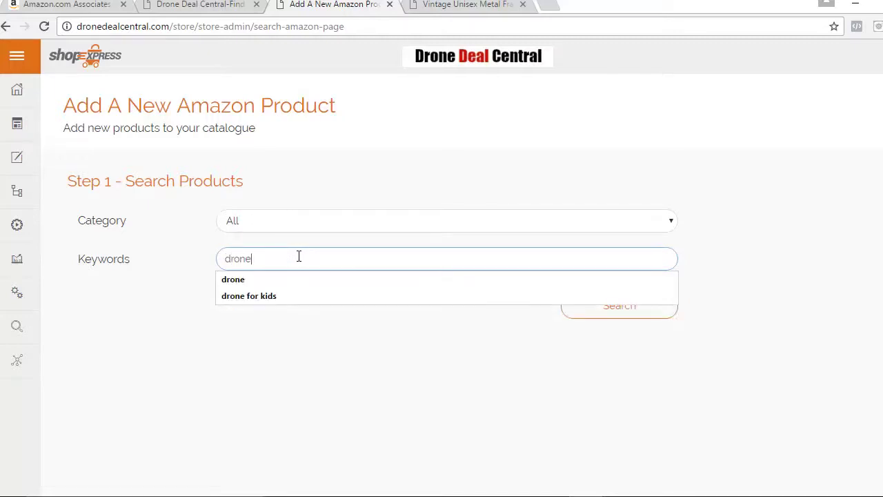
{"action": "left_click", "coordinate": [299, 285]}
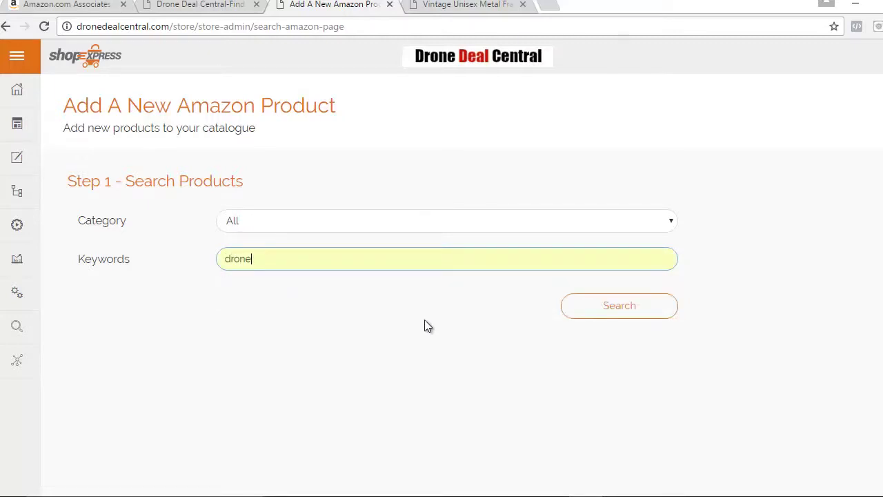
{"action": "left_click", "coordinate": [631, 308]}
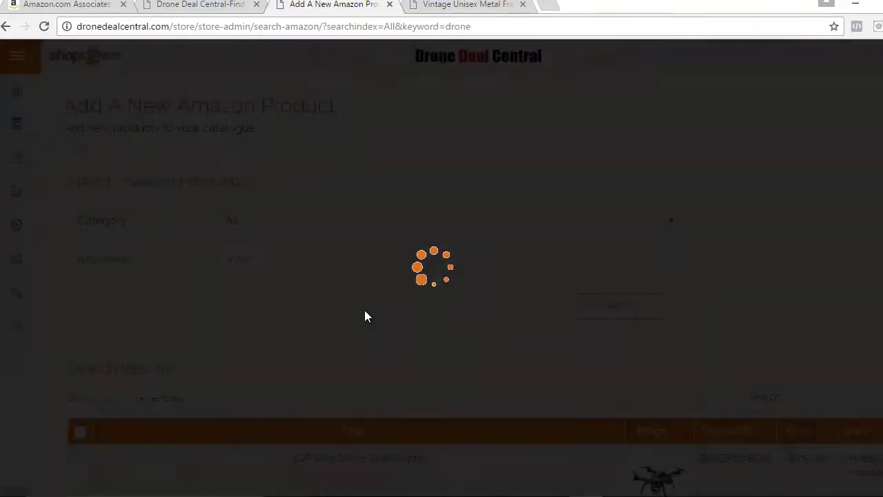
Examine the drone search results, including the product titles, prices, import status and result pages.
{"action": "scroll", "coordinate": [366, 316], "scroll_direction": "down", "scroll_amount": 5}
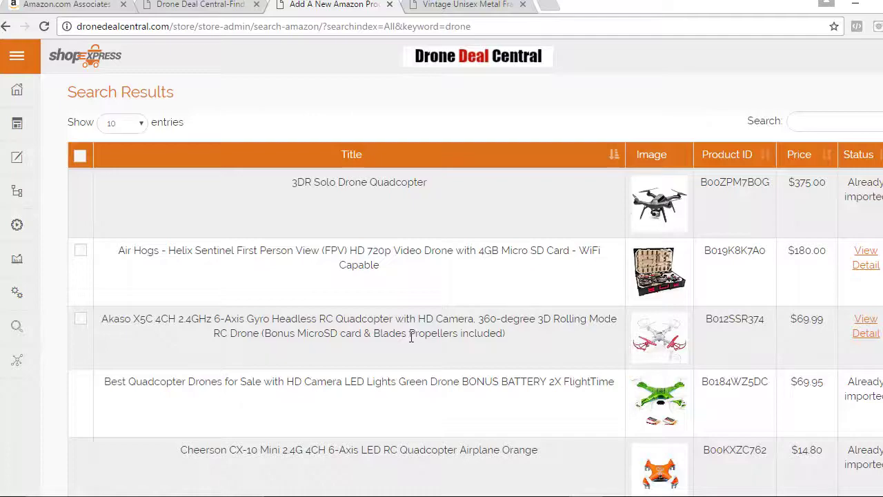
{"action": "scroll", "coordinate": [421, 330], "scroll_direction": "down", "scroll_amount": 1}
{"action": "scroll", "coordinate": [417, 326], "scroll_direction": "up", "scroll_amount": 2}
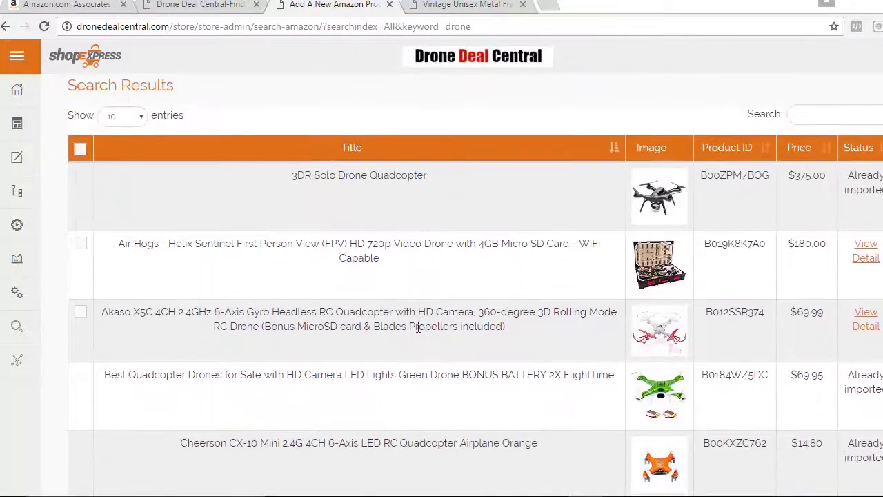
{"action": "scroll", "coordinate": [415, 328], "scroll_direction": "down", "scroll_amount": 6}
{"action": "scroll", "coordinate": [416, 326], "scroll_direction": "up", "scroll_amount": 5}
{"action": "scroll", "coordinate": [415, 326], "scroll_direction": "down", "scroll_amount": 10}
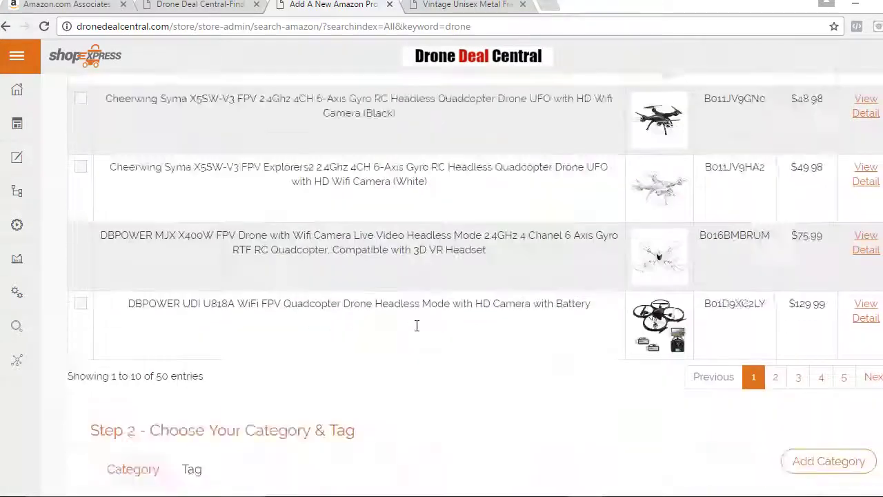
{"action": "scroll", "coordinate": [415, 325], "scroll_direction": "up", "scroll_amount": 3}
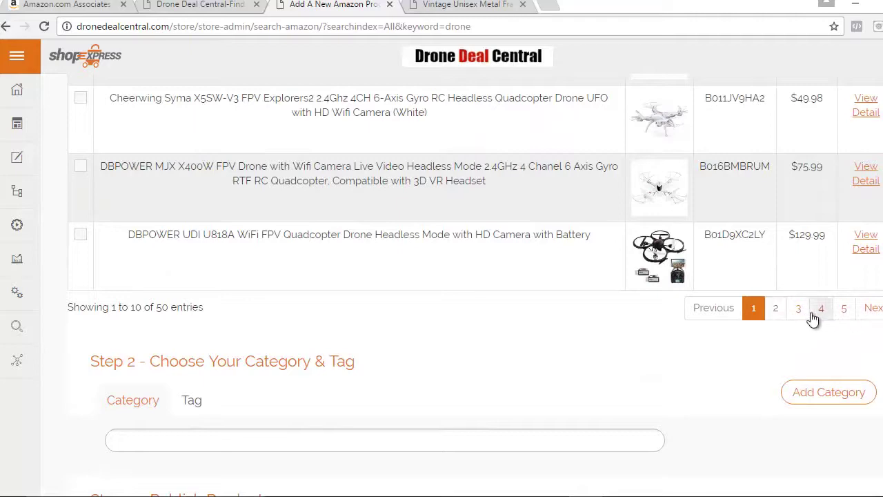
{"action": "scroll", "coordinate": [733, 293], "scroll_direction": "up", "scroll_amount": 3}
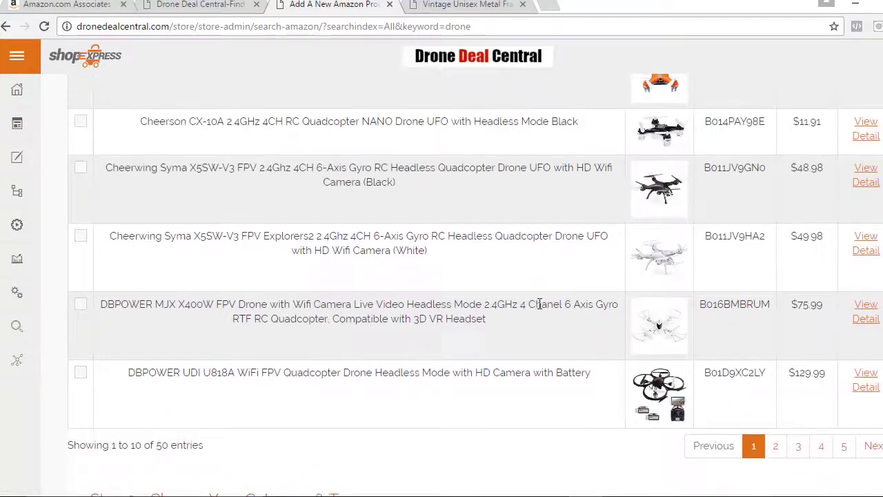
Select the Air Hogs Helix Sentinel and DBPOWER UDI U818A drones in the search results for import.
{"action": "scroll", "coordinate": [535, 304], "scroll_direction": "up", "scroll_amount": 5}
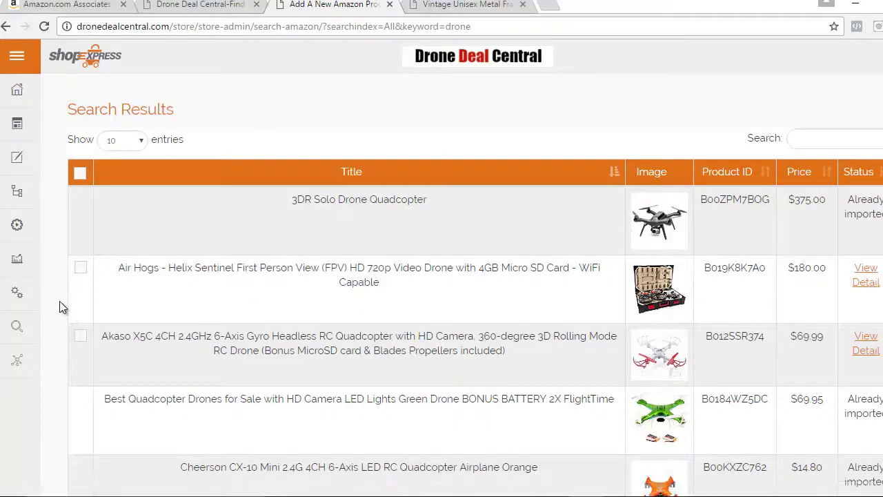
{"action": "left_click", "coordinate": [81, 270]}
{"action": "scroll", "coordinate": [279, 278], "scroll_direction": "up", "scroll_amount": 2}
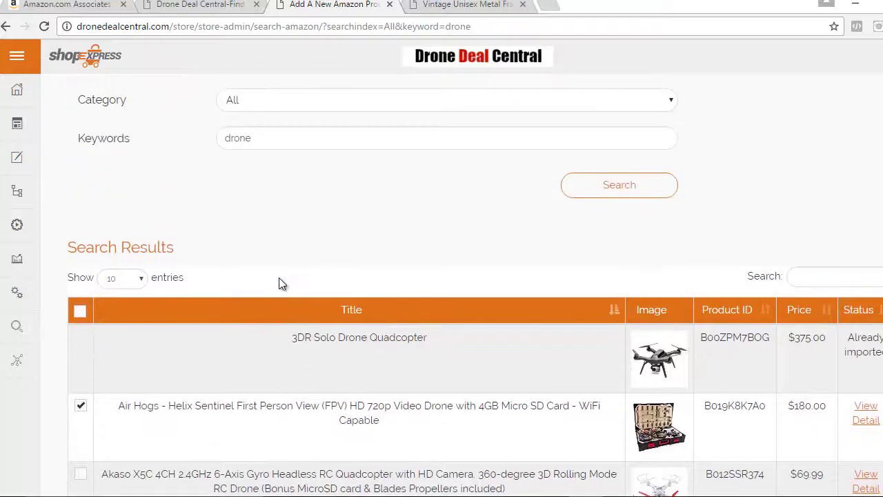
{"action": "scroll", "coordinate": [278, 284], "scroll_direction": "down", "scroll_amount": 10}
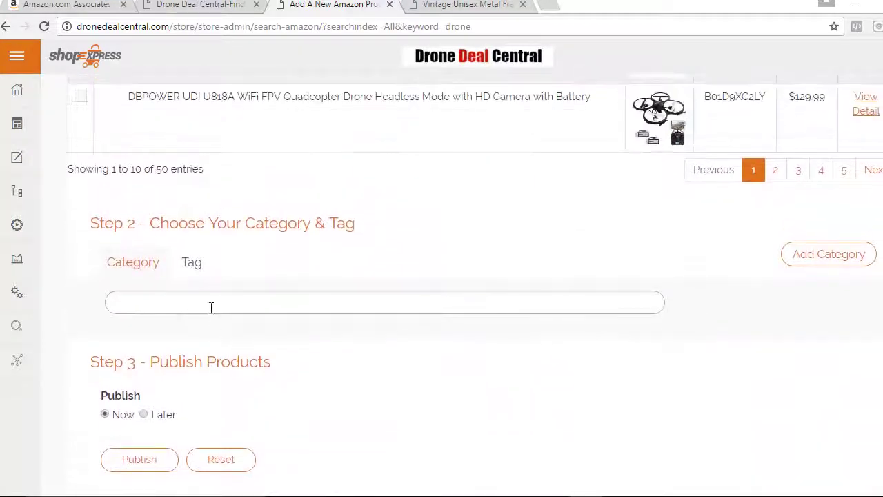
{"action": "scroll", "coordinate": [177, 267], "scroll_direction": "up", "scroll_amount": 5}
{"action": "scroll", "coordinate": [177, 268], "scroll_direction": "up", "scroll_amount": 3}
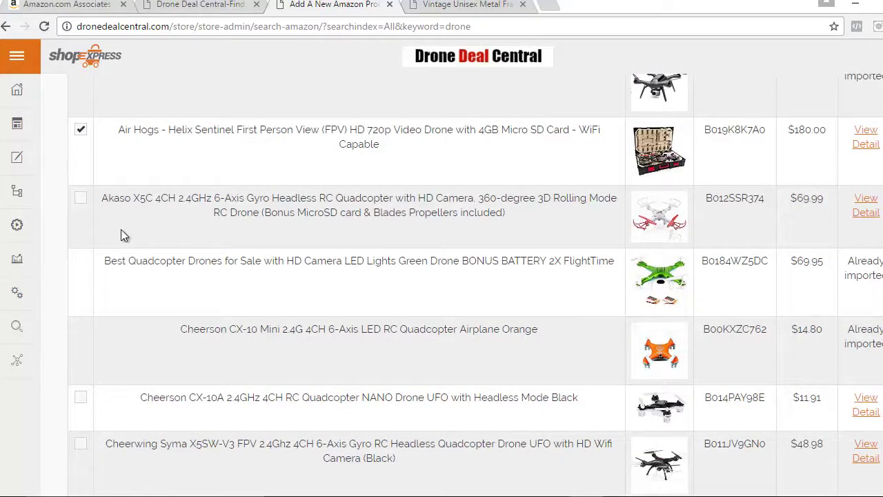
{"action": "scroll", "coordinate": [121, 229], "scroll_direction": "down", "scroll_amount": 3}
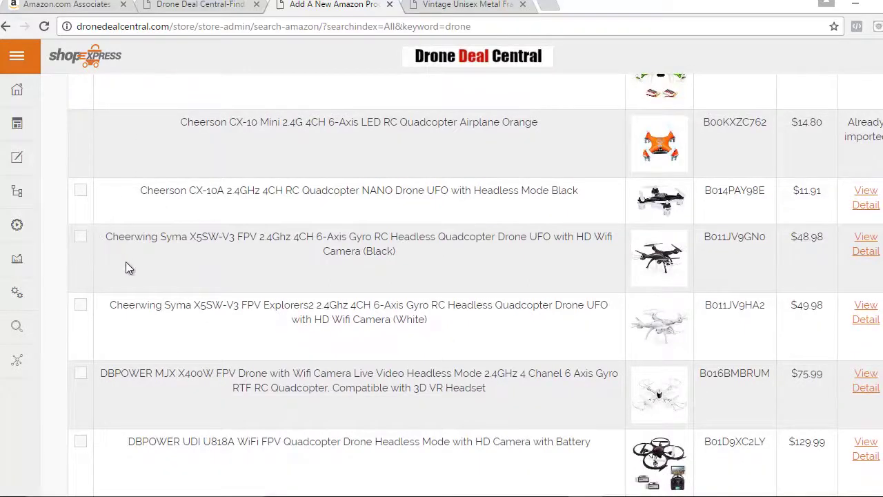
{"action": "scroll", "coordinate": [126, 268], "scroll_direction": "down", "scroll_amount": 2}
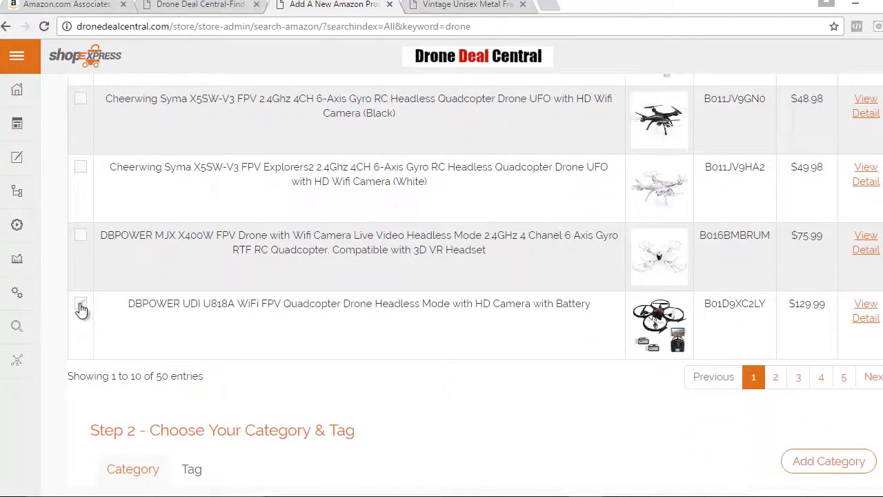
{"action": "left_click", "coordinate": [80, 307]}
Check the category names on the storefront and assign the selected products to the Beginner Drones category.
{"action": "scroll", "coordinate": [256, 316], "scroll_direction": "down", "scroll_amount": 2}
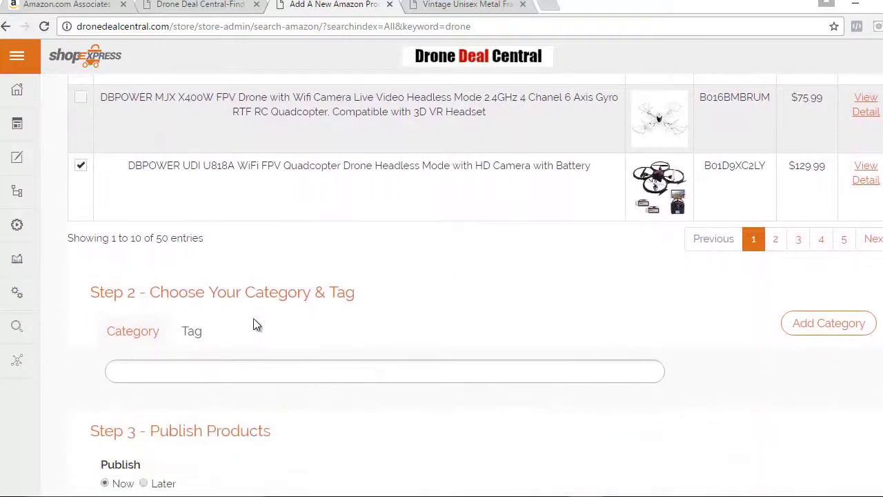
{"action": "scroll", "coordinate": [166, 324], "scroll_direction": "down", "scroll_amount": 1}
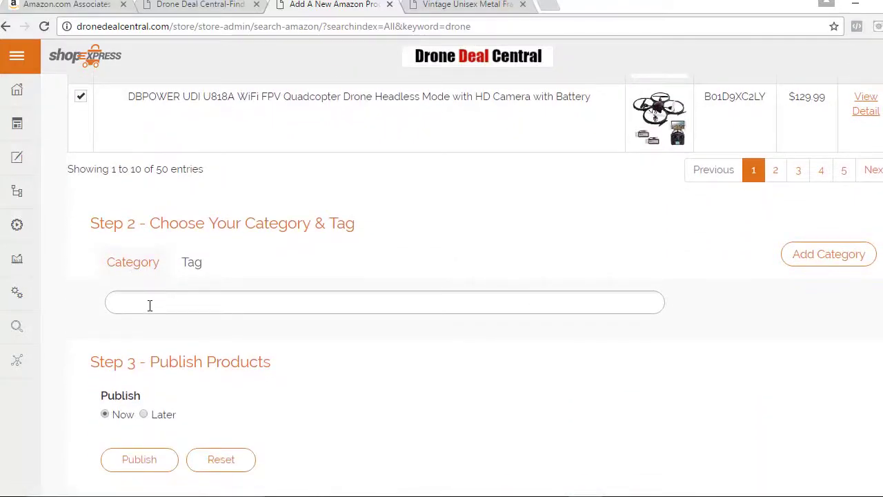
{"action": "left_click", "coordinate": [210, 3]}
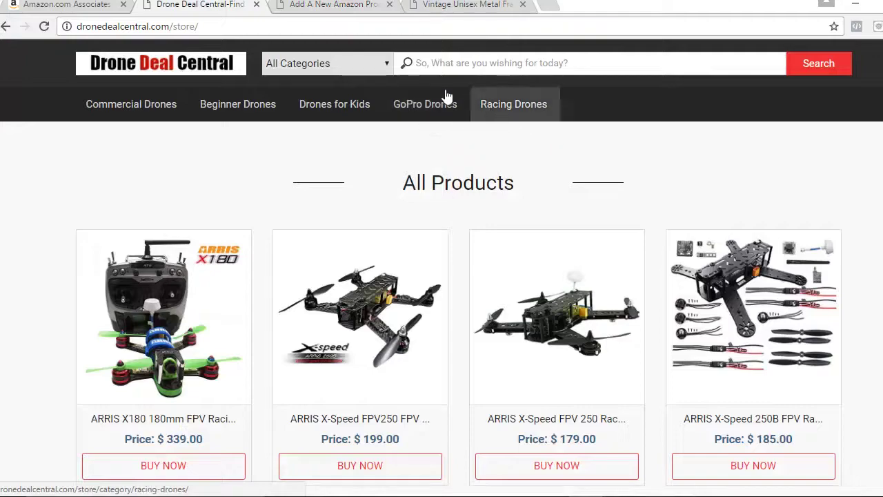
{"action": "left_click", "coordinate": [340, 3]}
{"action": "left_click", "coordinate": [189, 309]}
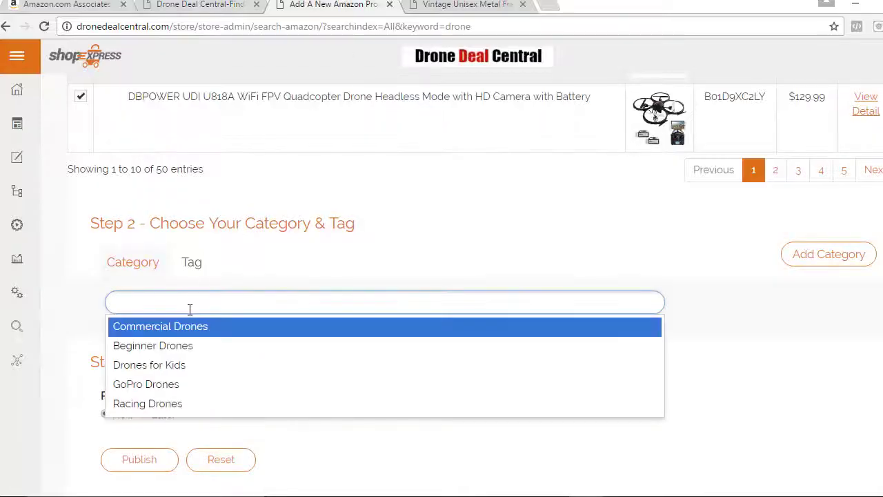
{"action": "left_click", "coordinate": [180, 345]}
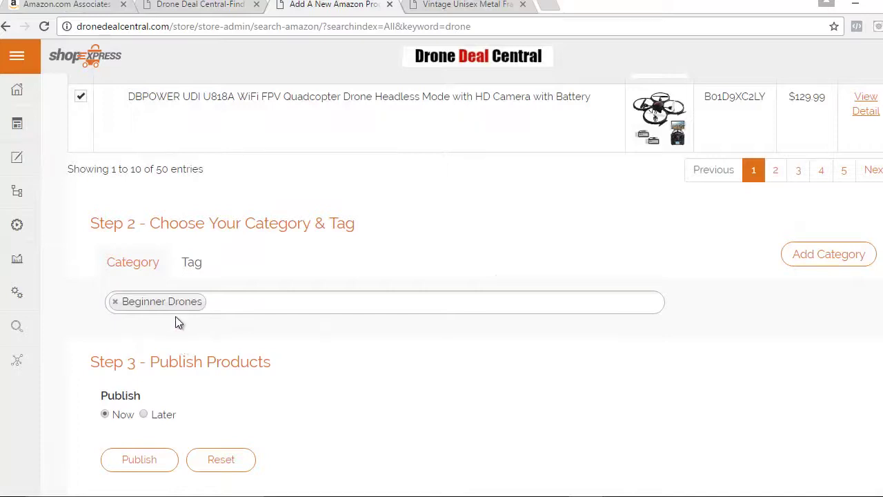
View the empty tag field, return to the category, and publish the selected products with the Now option.
{"action": "scroll", "coordinate": [175, 317], "scroll_direction": "down", "scroll_amount": 1}
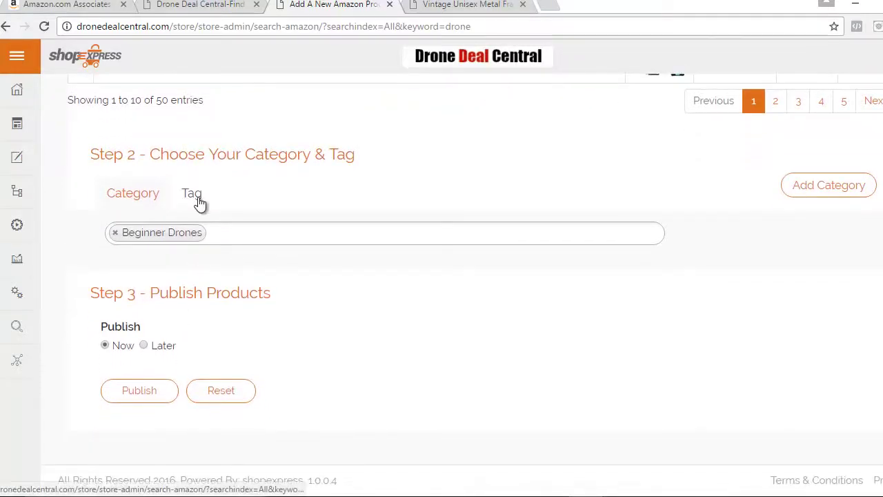
{"action": "left_click", "coordinate": [196, 197]}
{"action": "left_click", "coordinate": [164, 233]}
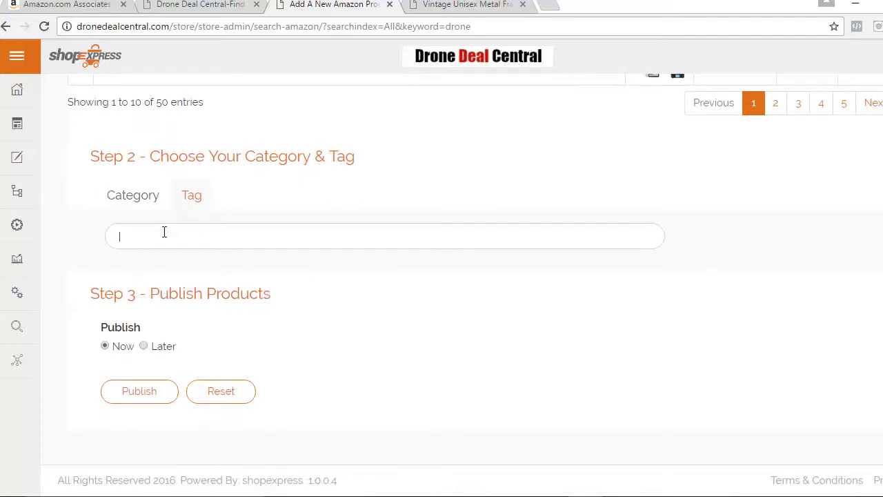
{"action": "left_click", "coordinate": [145, 201]}
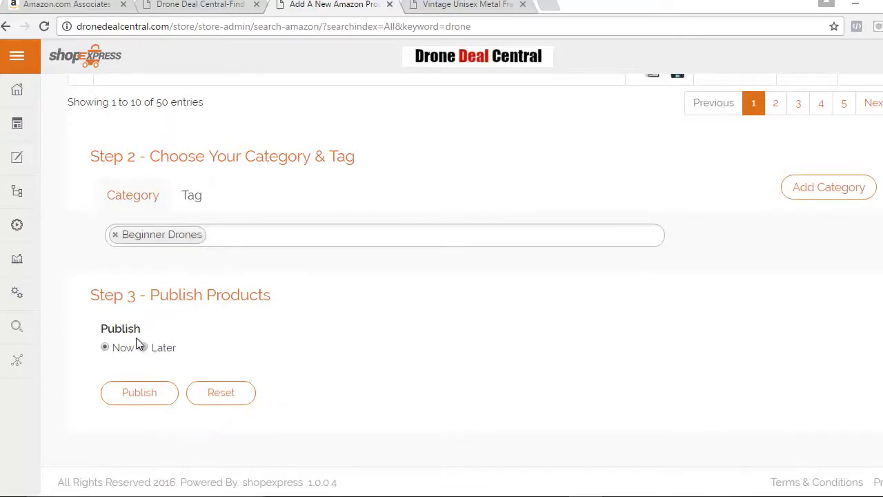
{"action": "left_click", "coordinate": [134, 393]}
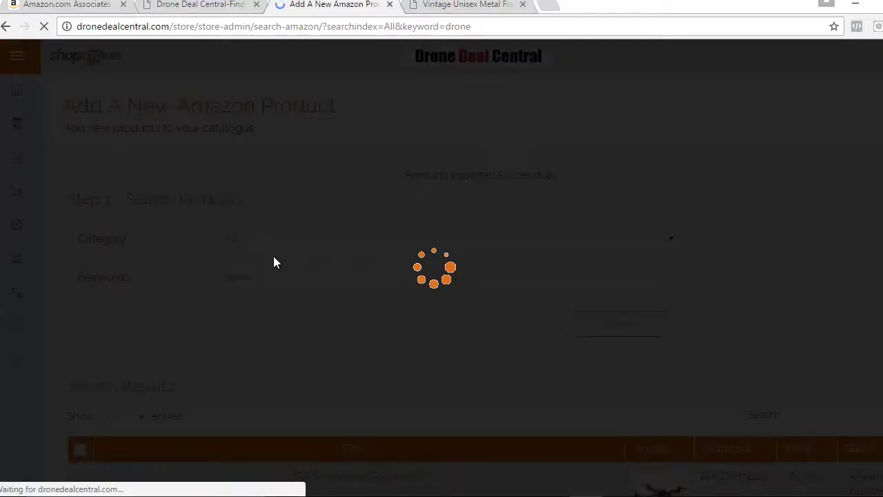
Check the import status of both products in the search results and view the Beginner Drones category on the storefront.
{"action": "scroll", "coordinate": [273, 256], "scroll_direction": "down", "scroll_amount": 3}
{"action": "scroll", "coordinate": [300, 192], "scroll_direction": "up", "scroll_amount": 3}
{"action": "scroll", "coordinate": [324, 199], "scroll_direction": "down", "scroll_amount": 1}
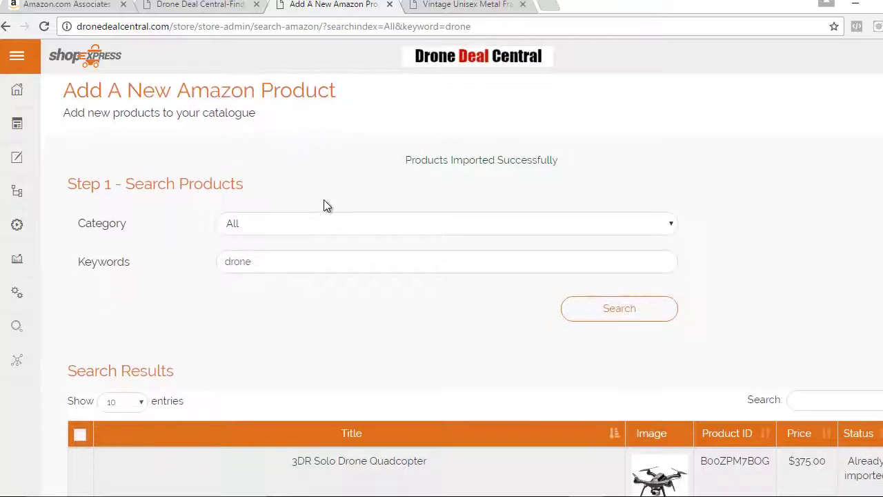
{"action": "scroll", "coordinate": [328, 206], "scroll_direction": "down", "scroll_amount": 4}
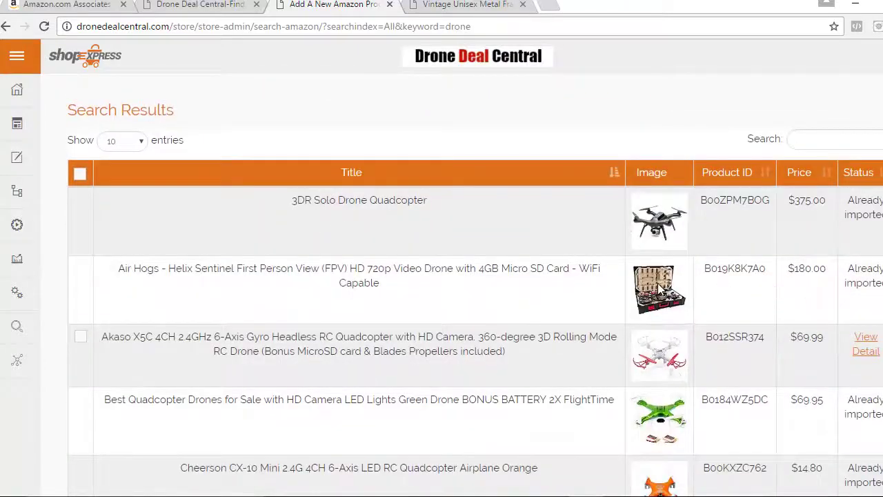
{"action": "scroll", "coordinate": [659, 288], "scroll_direction": "down", "scroll_amount": 8}
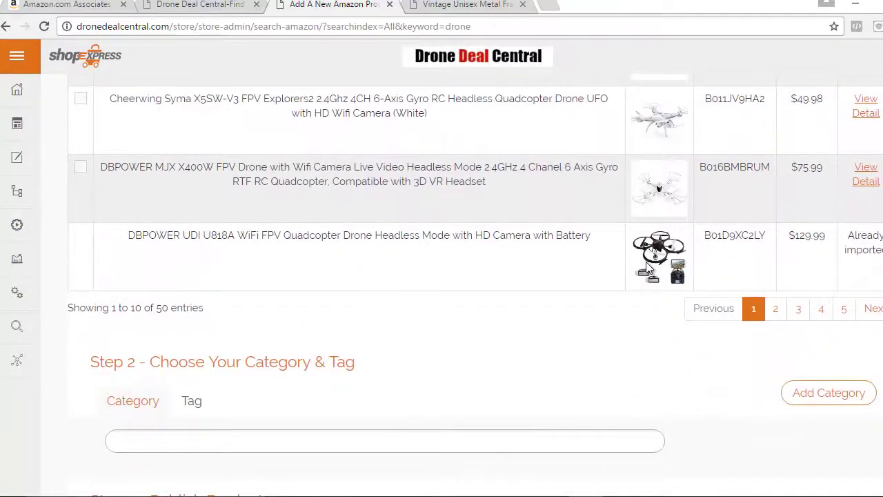
{"action": "scroll", "coordinate": [635, 256], "scroll_direction": "up", "scroll_amount": 12}
{"action": "left_click", "coordinate": [199, 5]}
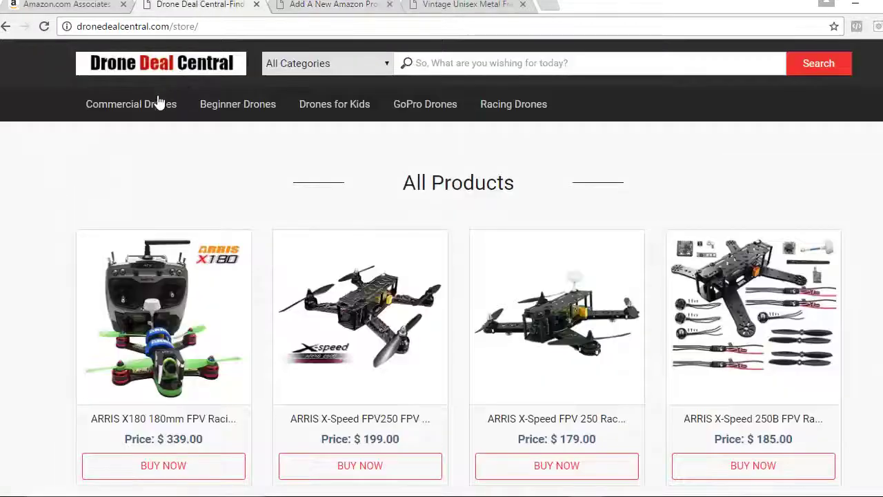
{"action": "left_click", "coordinate": [229, 108]}
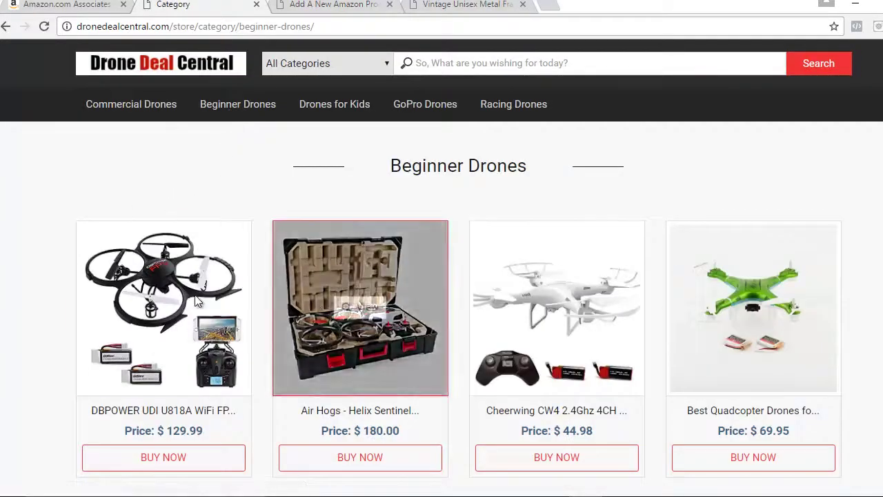
Open the Air Hogs Helix Sentinel product page from Beginner Drones and examine its images, description, related tags and related products.
{"action": "scroll", "coordinate": [290, 290], "scroll_direction": "down", "scroll_amount": 2}
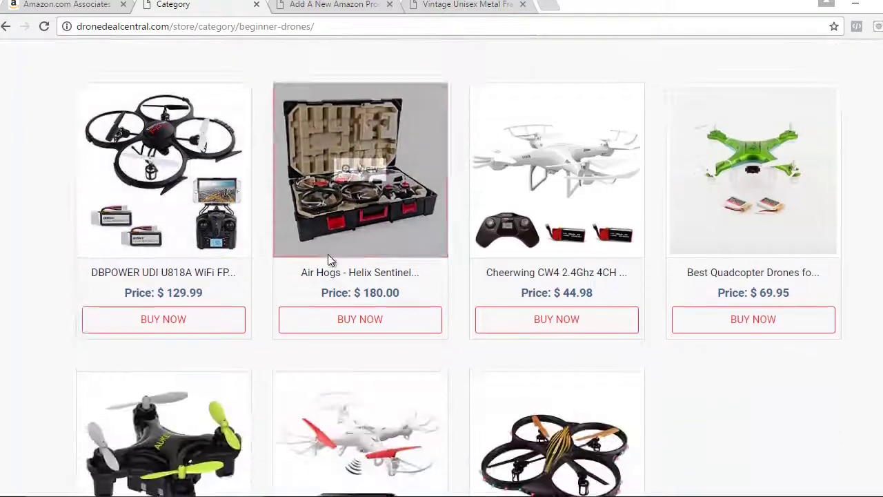
{"action": "left_click", "coordinate": [360, 174]}
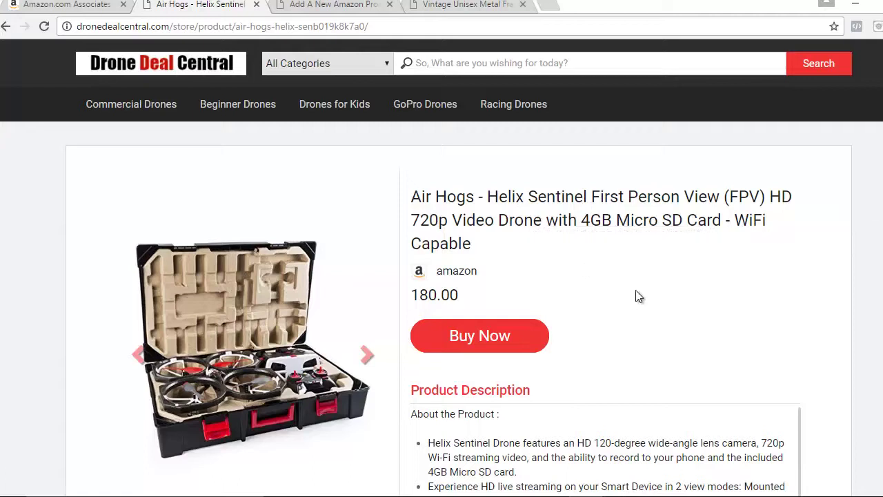
{"action": "scroll", "coordinate": [639, 290], "scroll_direction": "down", "scroll_amount": 2}
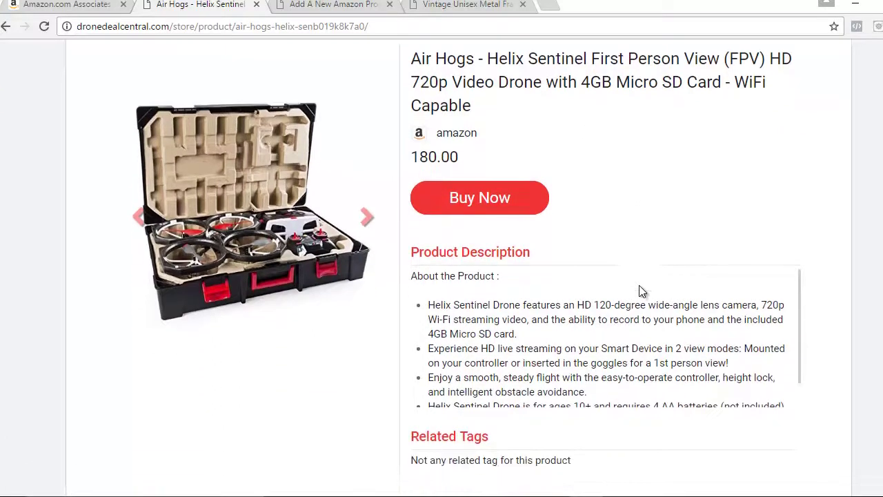
{"action": "scroll", "coordinate": [503, 316], "scroll_direction": "down", "scroll_amount": 1}
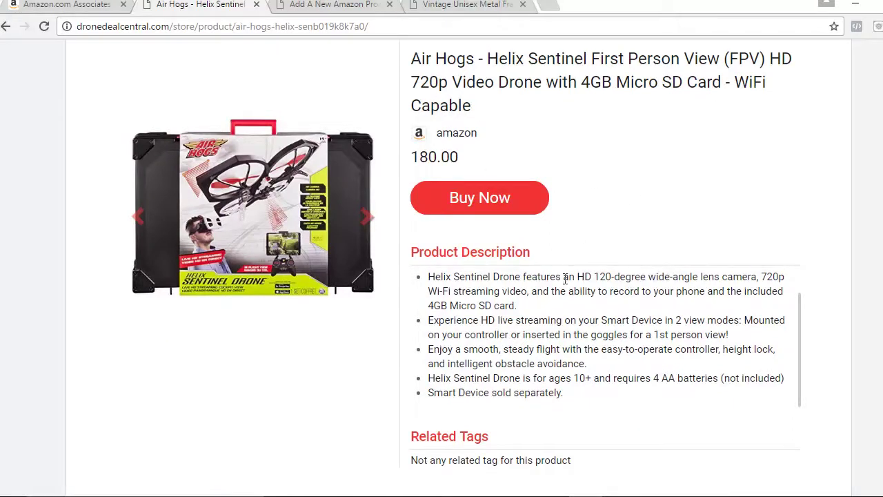
{"action": "scroll", "coordinate": [517, 277], "scroll_direction": "down", "scroll_amount": 3}
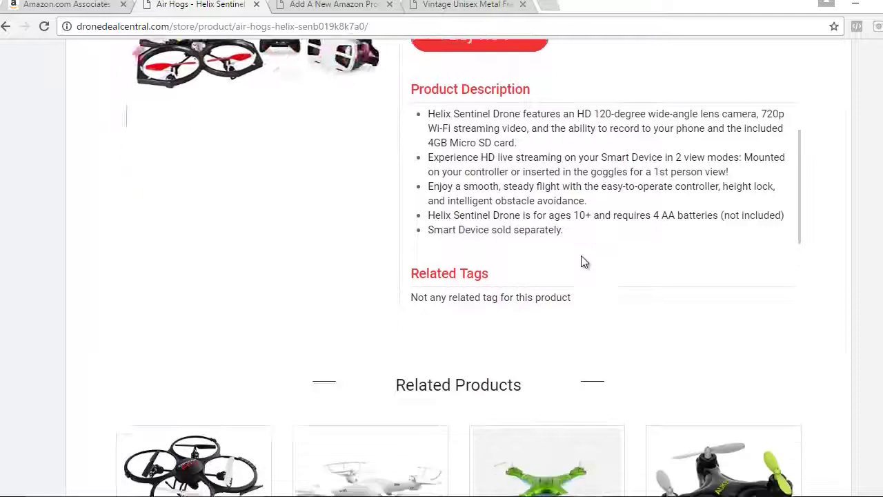
{"action": "scroll", "coordinate": [576, 262], "scroll_direction": "up", "scroll_amount": 2}
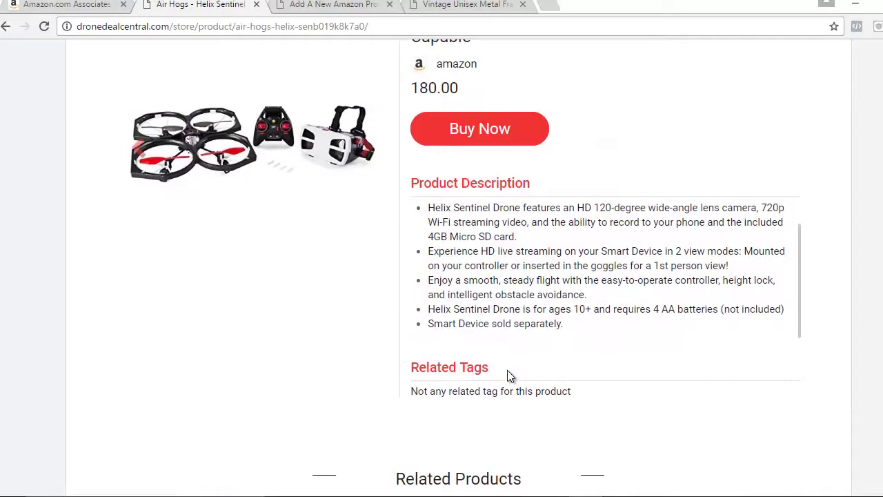
{"action": "scroll", "coordinate": [508, 377], "scroll_direction": "down", "scroll_amount": 5}
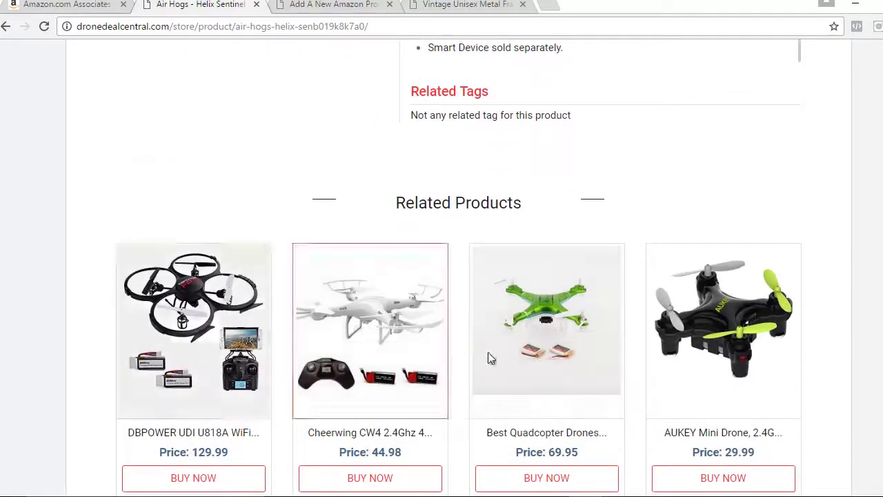
{"action": "scroll", "coordinate": [582, 325], "scroll_direction": "down", "scroll_amount": 2}
{"action": "scroll", "coordinate": [561, 319], "scroll_direction": "up", "scroll_amount": 4}
{"action": "scroll", "coordinate": [560, 315], "scroll_direction": "up", "scroll_amount": 4}
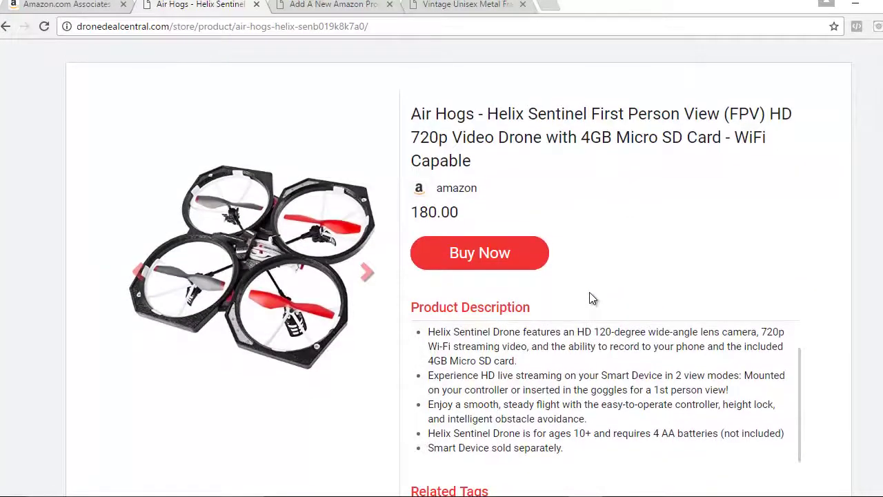
{"action": "scroll", "coordinate": [591, 298], "scroll_direction": "up", "scroll_amount": 1}
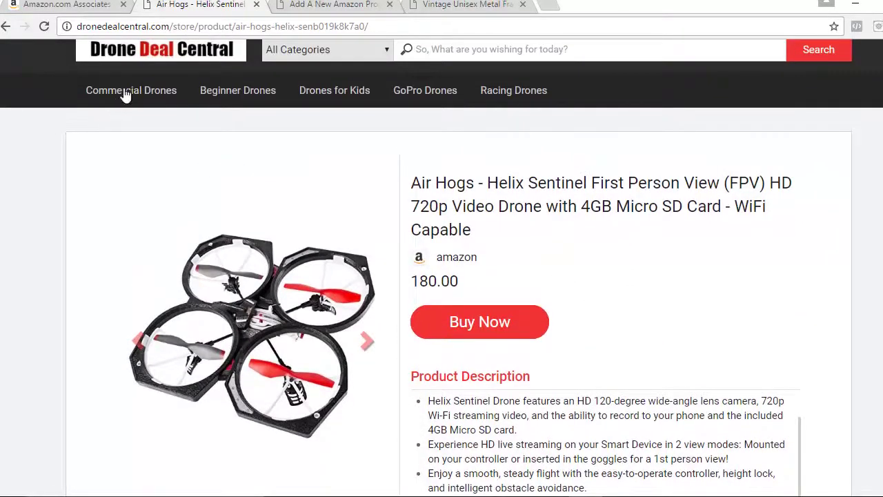
Return to the Beginner Drones category, open the DBPOWER UDI U818A product page, and examine its description, related tags and related videos.
{"action": "left_click", "coordinate": [209, 90]}
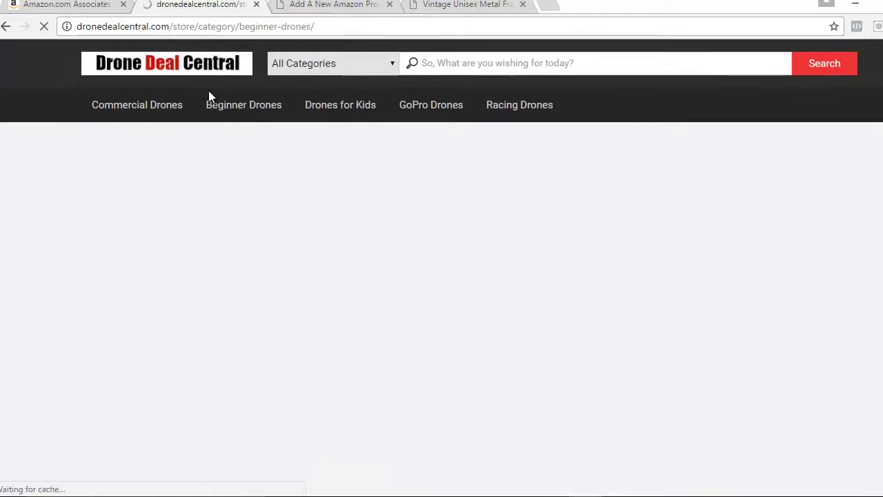
{"action": "mouse_move", "coordinate": [168, 307]}
{"action": "left_click", "coordinate": [167, 311]}
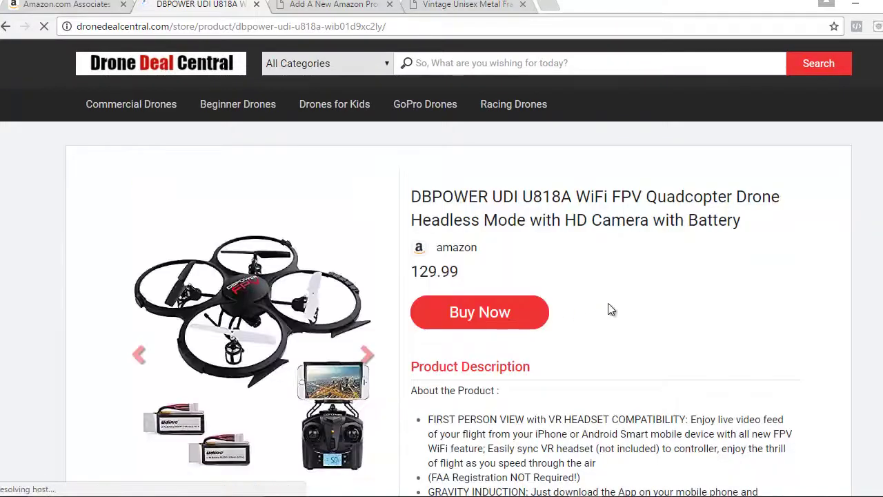
{"action": "scroll", "coordinate": [607, 307], "scroll_direction": "down", "scroll_amount": 2}
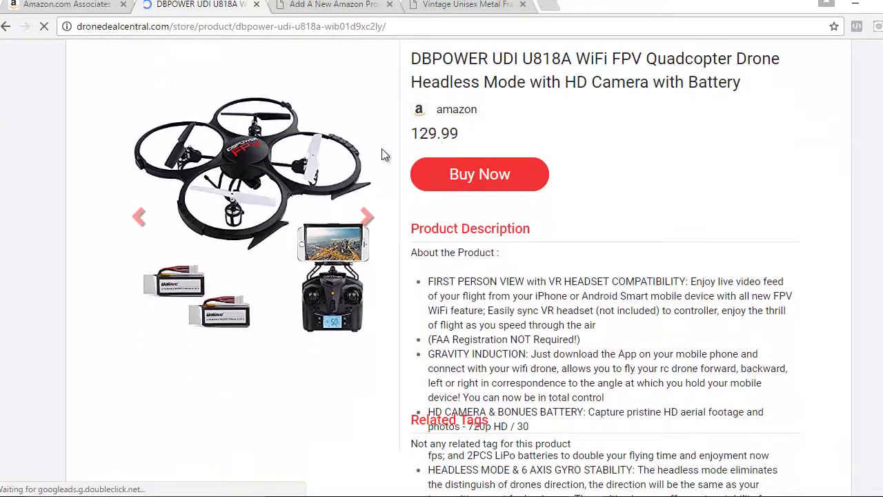
{"action": "scroll", "coordinate": [502, 335], "scroll_direction": "down", "scroll_amount": 3}
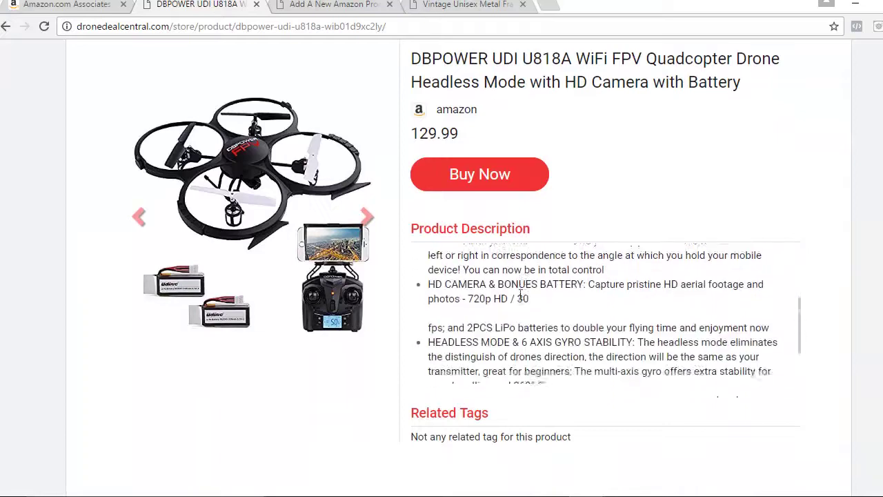
{"action": "scroll", "coordinate": [502, 335], "scroll_direction": "down", "scroll_amount": 5}
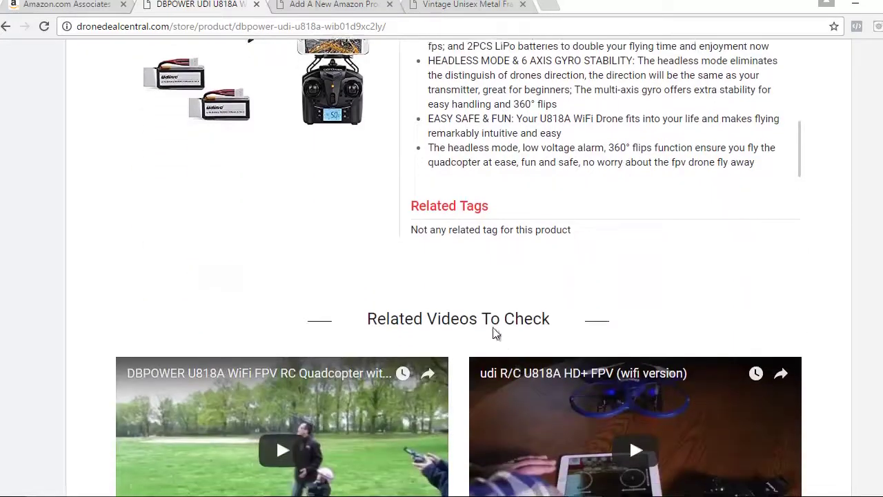
{"action": "scroll", "coordinate": [477, 312], "scroll_direction": "down", "scroll_amount": 1}
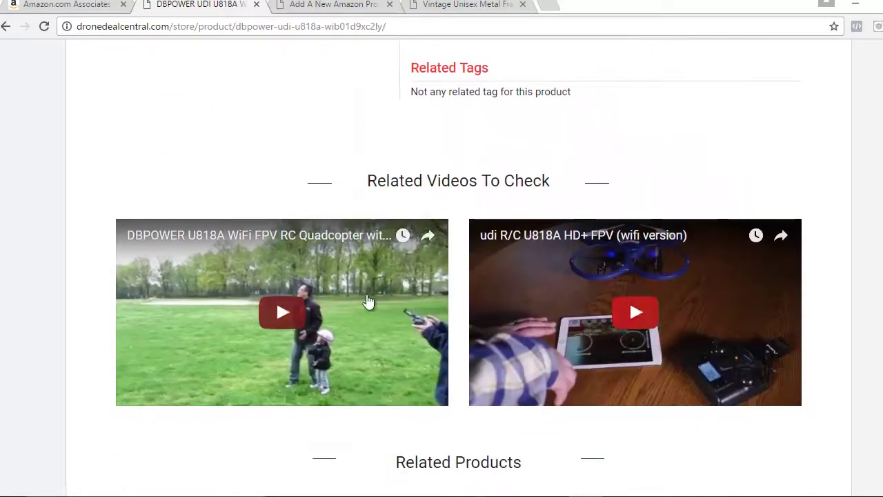
{"action": "scroll", "coordinate": [407, 285], "scroll_direction": "down", "scroll_amount": 5}
{"action": "scroll", "coordinate": [526, 273], "scroll_direction": "up", "scroll_amount": 10}
{"action": "scroll", "coordinate": [528, 277], "scroll_direction": "up", "scroll_amount": 1}
{"action": "scroll", "coordinate": [528, 276], "scroll_direction": "down", "scroll_amount": 2}
{"action": "scroll", "coordinate": [604, 252], "scroll_direction": "up", "scroll_amount": 3}
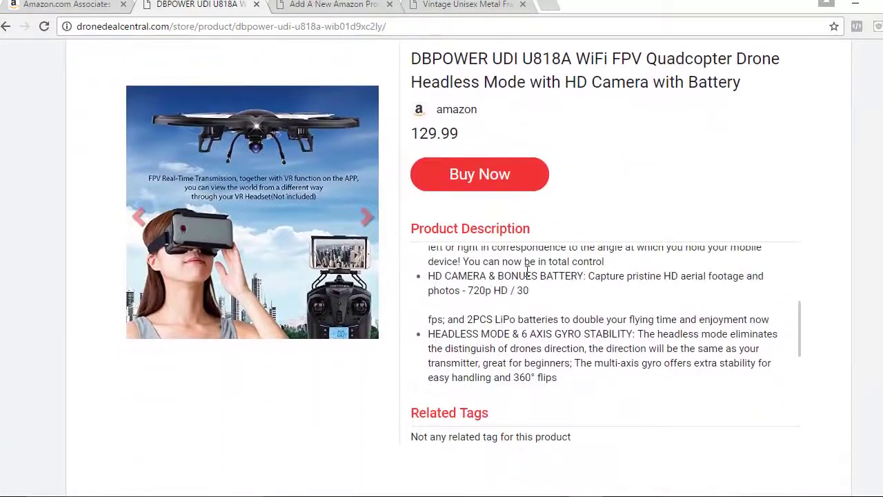
{"action": "scroll", "coordinate": [604, 227], "scroll_direction": "up", "scroll_amount": 2}
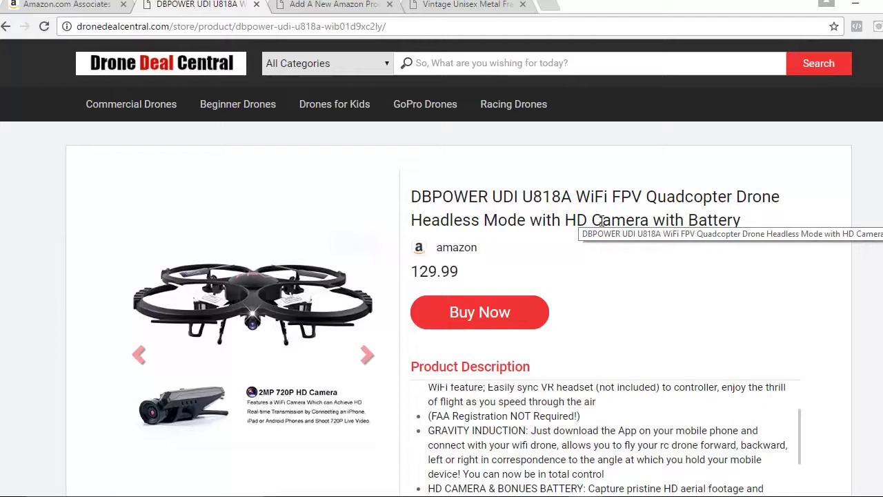